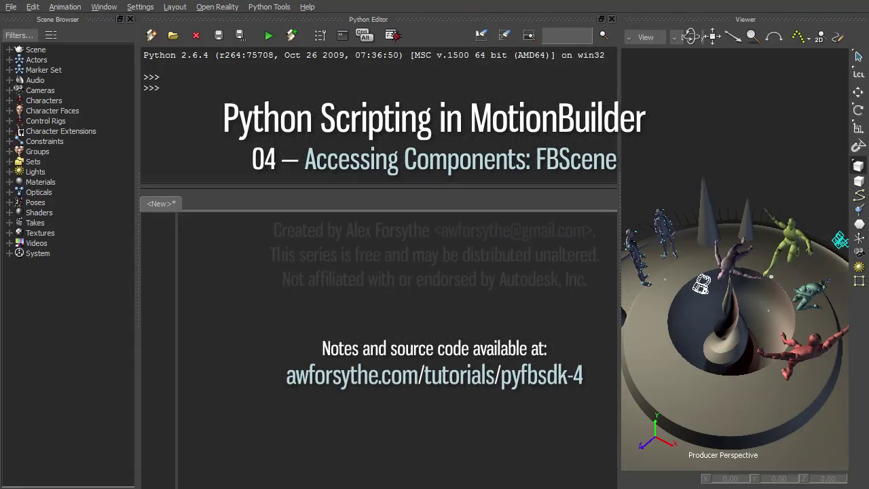
Step: Expand Scene, ENV:Root, ENV:GEO:Cones and Actors in the Scene Browser
{"action": "left_click", "coordinate": [812, 346]}
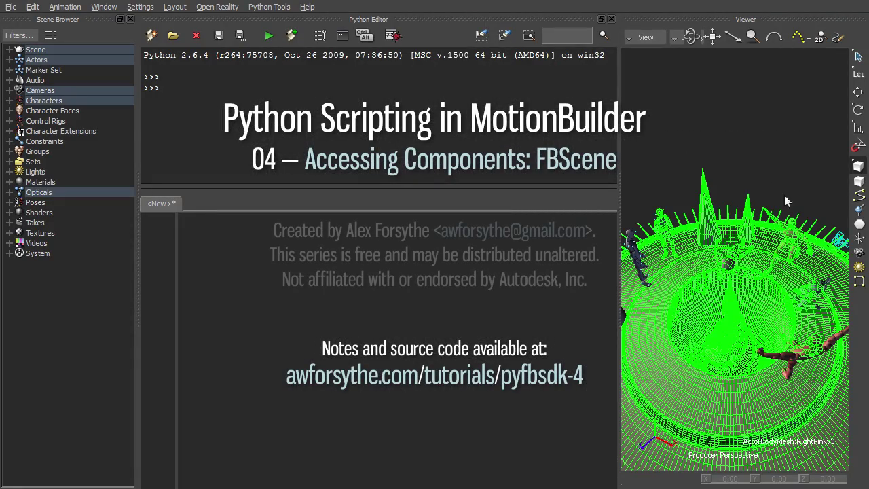
{"action": "left_click", "coordinate": [743, 144]}
{"action": "left_click", "coordinate": [9, 49]}
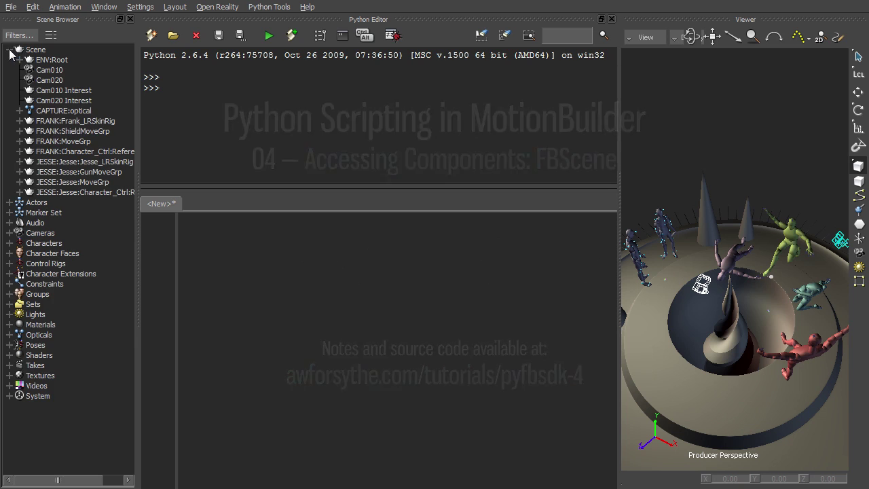
{"action": "left_click", "coordinate": [19, 60]}
{"action": "left_click", "coordinate": [30, 121]}
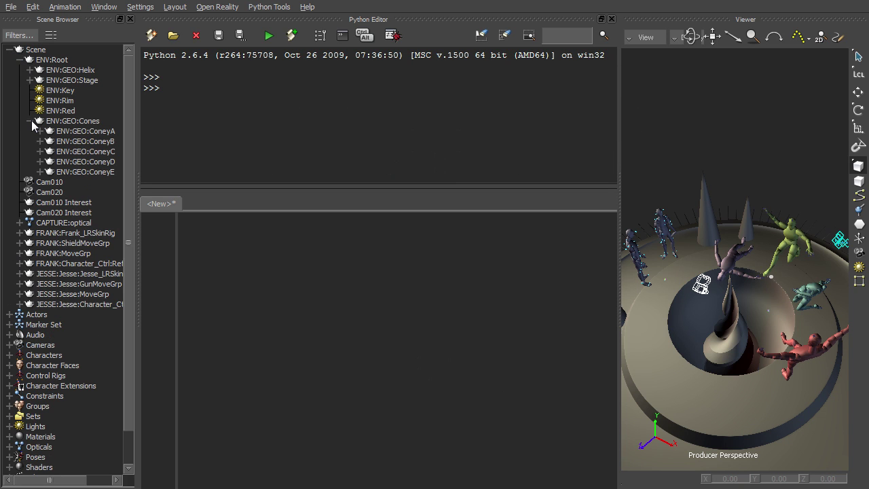
{"action": "left_click", "coordinate": [9, 314]}
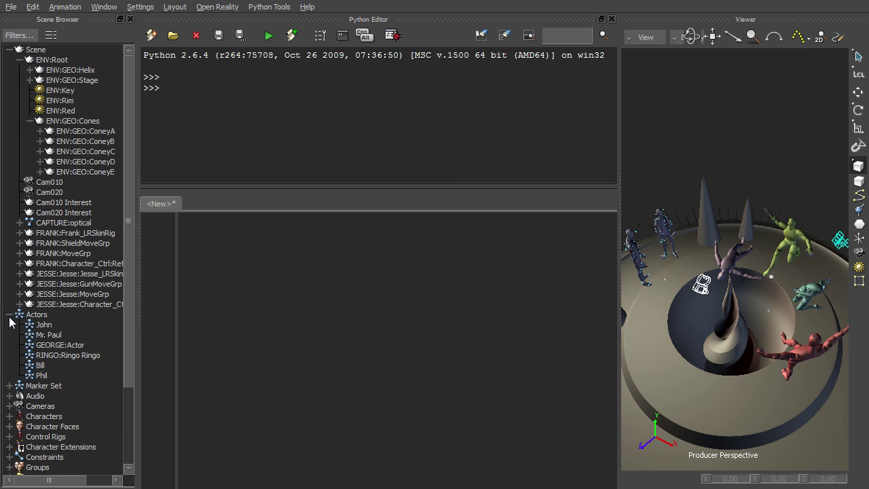
Step: Select ENV:GEO:Cones down through ENV:GEO:ConeyE in the Scene Browser
{"action": "left_click", "coordinate": [88, 122]}
{"action": "left_click", "coordinate": [93, 152]}
{"action": "left_click", "coordinate": [91, 170]}
{"action": "key", "text": "Escape"}
Step: Print FBFindModelByLabelName('ENV:Root') and its LongName in the Python Editor
{"action": "type", "text": "rint FBFin"}
{"action": "type", "text": "dModelByLabelN"}
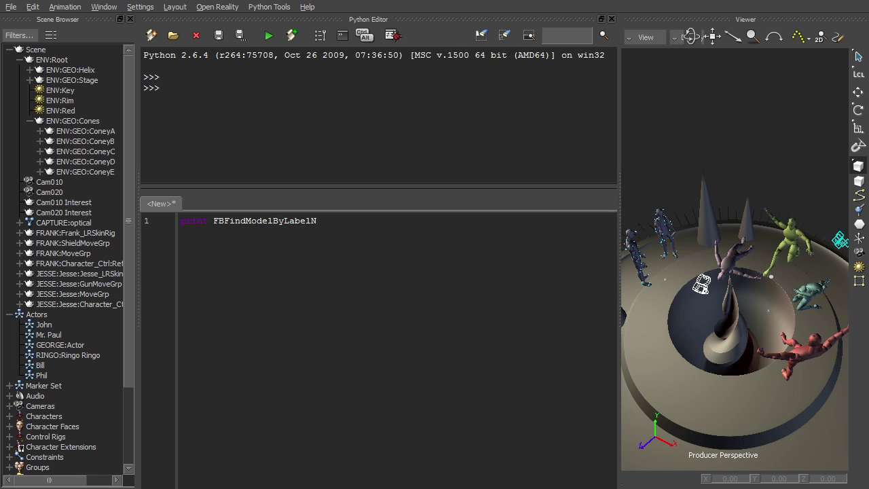
{"action": "type", "text": "ame('ENV:Root"}
{"action": "key", "text": "ctrl+a"}
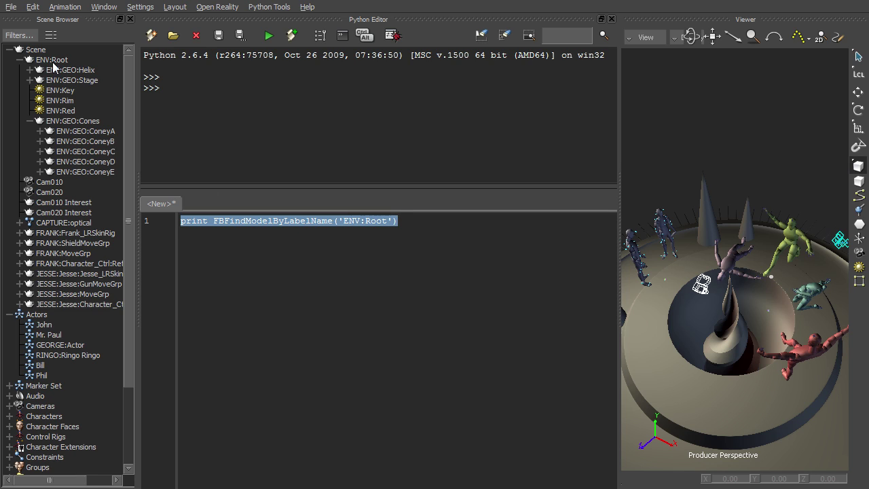
{"action": "key", "text": "ctrl+Return"}
{"action": "key", "text": "End"}
{"action": "type", "text": ".LongName"}
{"action": "key", "text": "ctrl+a"}
{"action": "key", "text": "ctrl+Return"}
{"action": "key", "text": "End"}
Step: Look up ENV:Root with FBFindObjectByFullName('Model::ENV:Root') and print the result
{"action": "key", "text": "ctrl+BackSpace"}
{"action": "key", "text": "ctrl+BackSpace"}
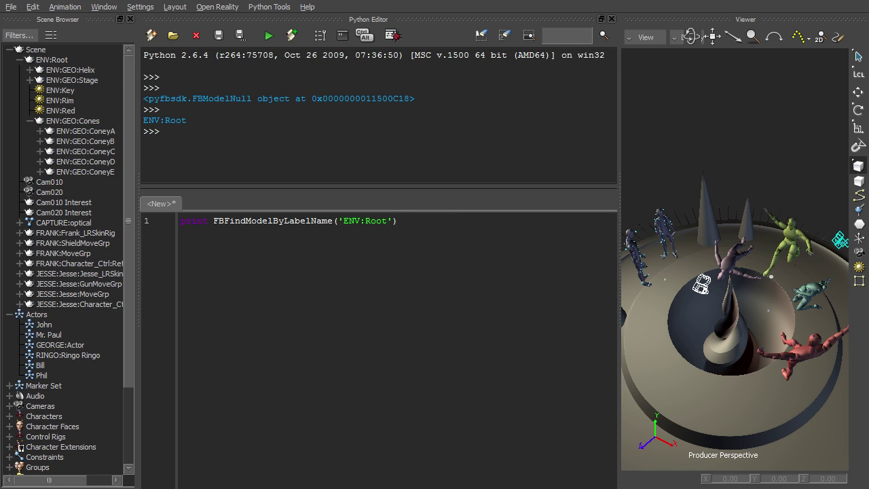
{"action": "key", "text": "ctrl+shift+Right"}
{"action": "type", "text": "FBFindObjectByFullName"}
{"action": "key", "text": "Right"}
{"action": "key", "text": "Right"}
{"action": "type", "text": "Model::"}
{"action": "key", "text": "ctrl+a"}
{"action": "key", "text": "ctrl+Return"}
{"action": "key", "text": "Right"}
Step: Change the lookup to 'Constraint::RINGO:Ringo Ringo' to find the RINGO actor
{"action": "key", "text": "ctrl+shift+Left"}
{"action": "key", "text": "shift+Right"}
{"action": "type", "text": "Constraint::RINGO:Ringo Ringo"}
{"action": "key", "text": "ctrl+a"}
{"action": "key", "text": "ctrl+Return"}
Step: Open the pyfbsdk module page in the SDK help and browse its listing
{"action": "key", "text": "Delete"}
{"action": "left_click", "coordinate": [307, 6]}
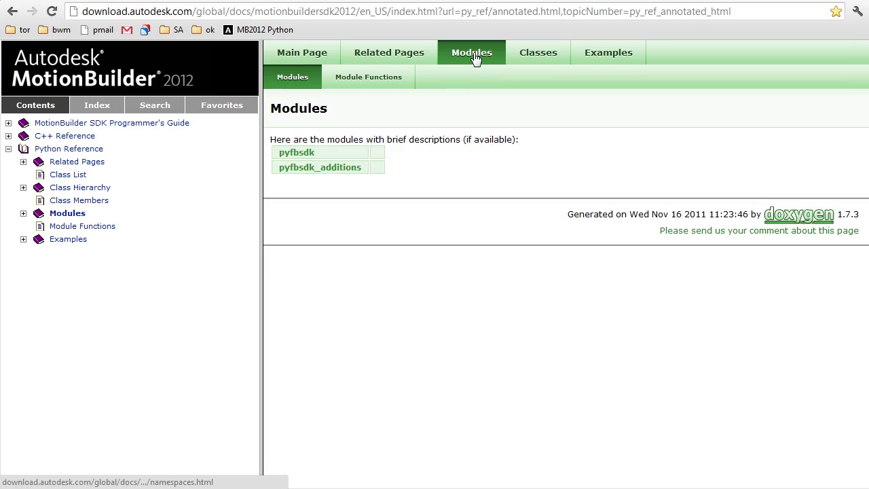
{"action": "left_click", "coordinate": [299, 152]}
{"action": "scroll", "coordinate": [456, 249], "scroll_direction": "down", "scroll_amount": 10}
{"action": "scroll", "coordinate": [455, 248], "scroll_direction": "down", "scroll_amount": 10}
{"action": "scroll", "coordinate": [456, 249], "scroll_direction": "down", "scroll_amount": 10}
{"action": "scroll", "coordinate": [456, 250], "scroll_direction": "down", "scroll_amount": 10}
{"action": "scroll", "coordinate": [456, 250], "scroll_direction": "up", "scroll_amount": 5}
{"action": "middle_click", "coordinate": [299, 219]}
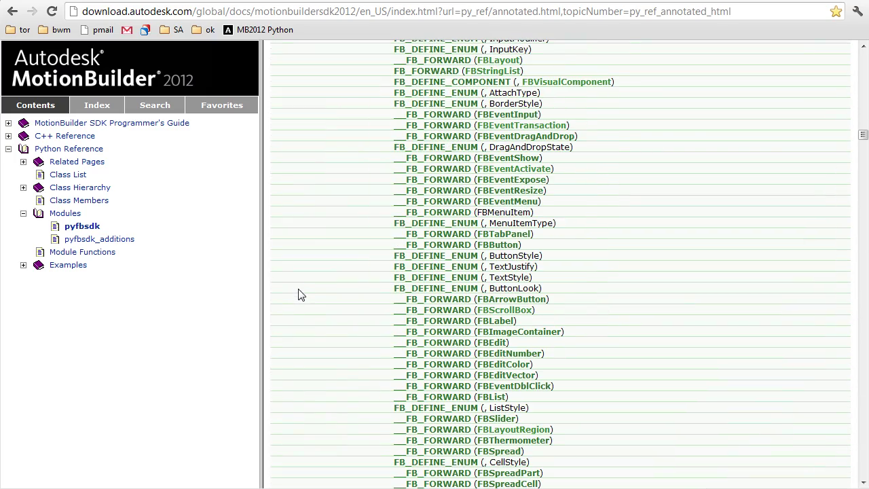
Step: Search the page for fbfindmodel, then begin a script looping over dir(pyfbsdk)
{"action": "key", "text": "ctrl+f"}
{"action": "type", "text": "fbfindmodel"}
{"action": "scroll", "coordinate": [300, 294], "scroll_direction": "up", "scroll_amount": 2}
{"action": "key", "text": "Escape"}
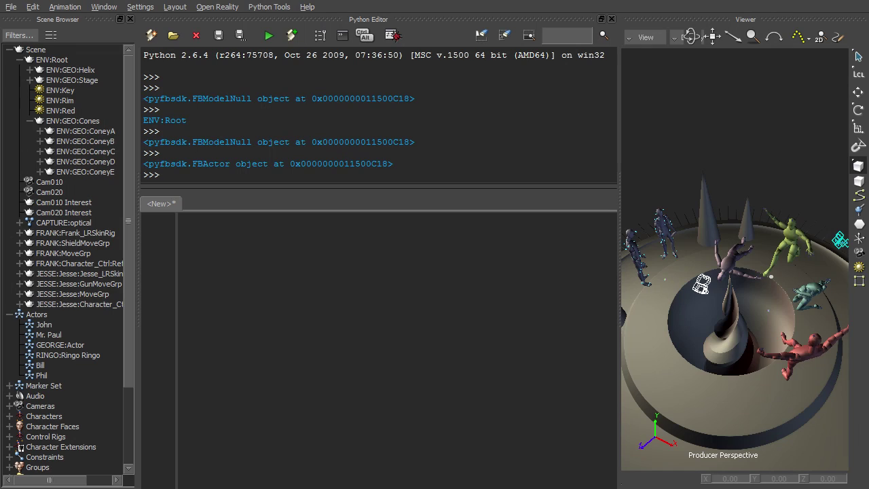
{"action": "type", "text": "import pyfbsdk  "}
{"action": "type", "text": "for attr in dir(pyfbsdk):"}
Step: Finish the loop to skip _TypeInfo entries, print Boost.Python function names, and run it
{"action": "key", "text": "Return"}
{"action": "type", "text": "if attr.endswith('_"}
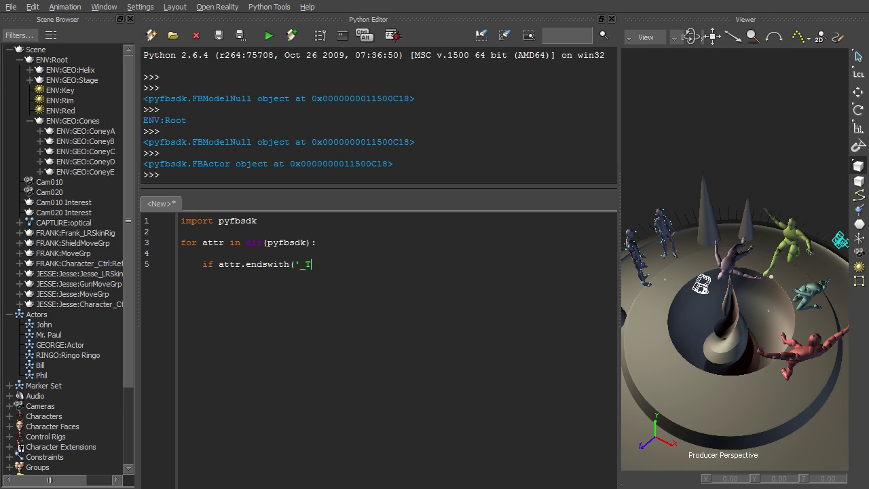
{"action": "type", "text": "TypeInfo'):         continue"}
{"action": "key", "text": "Return"}
{"action": "key", "text": "BackSpace"}
{"action": "type", "text": "attrType = type(eval('pyfbsdk.%s' % attr"}
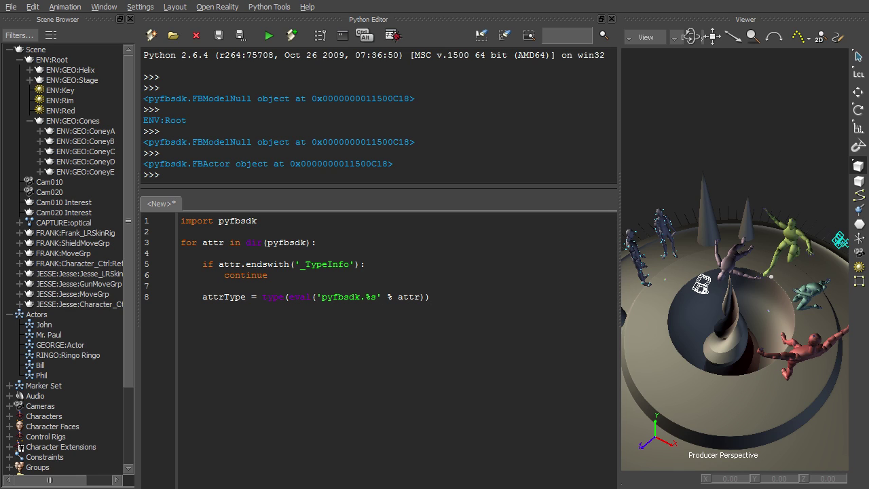
{"action": "key", "text": "Return"}
{"action": "type", "text": "if str(attrType).find('Boost.Python.function') >= 0:"}
{"action": "key", "text": "Return"}
{"action": "type", "text": "print attr"}
{"action": "key", "text": "ctrl+a"}
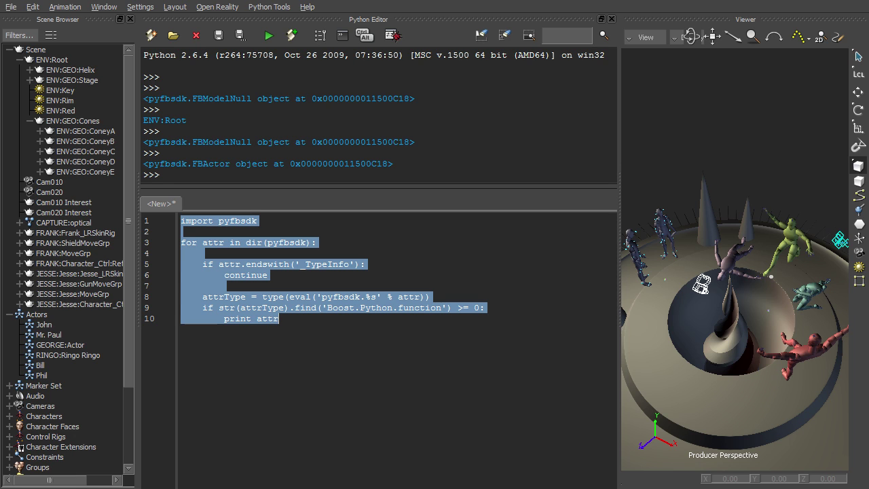
{"action": "key", "text": "ctrl+Return"}
Step: Highlight the FBFind functions in the output, including FBFindModelByLabelName and FBFindObjectsByNamespace
{"action": "left_click_drag", "start_coordinate": [267, 197], "coordinate": [267, 347]}
{"action": "scroll", "coordinate": [373, 196], "scroll_direction": "up", "scroll_amount": 5}
{"action": "scroll", "coordinate": [373, 196], "scroll_direction": "up", "scroll_amount": 6}
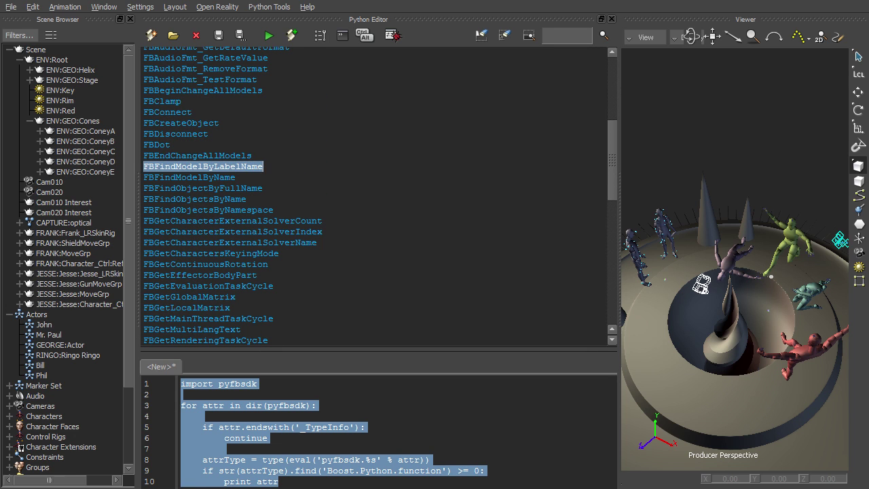
{"action": "left_click_drag", "start_coordinate": [143, 167], "coordinate": [274, 209]}
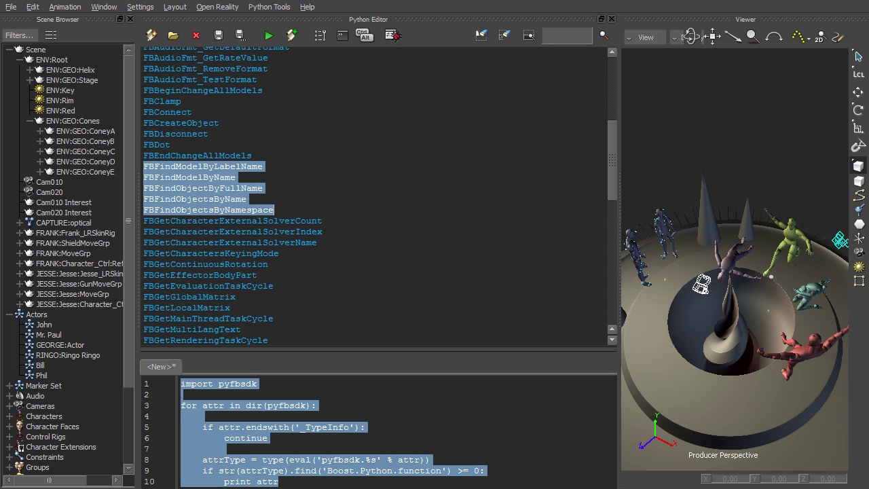
{"action": "double_click", "coordinate": [264, 166]}
{"action": "double_click", "coordinate": [263, 188]}
{"action": "left_click_drag", "start_coordinate": [274, 209], "coordinate": [77, 202]}
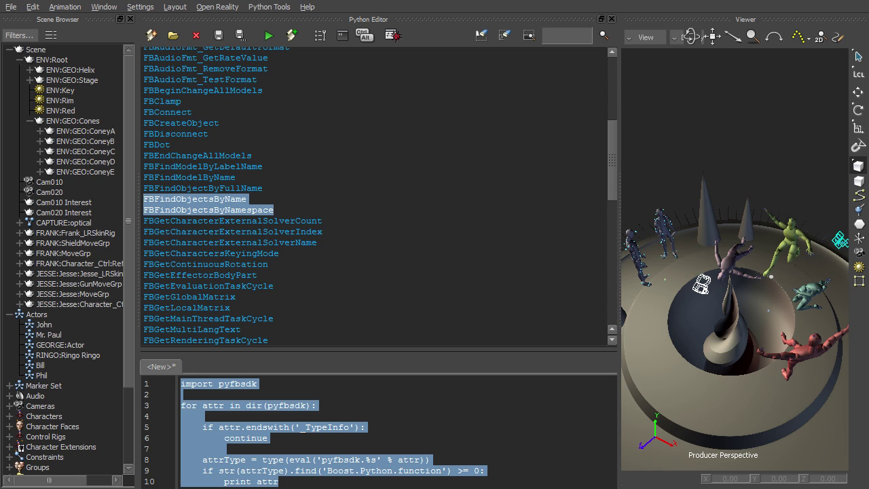
{"action": "key", "text": "ctrl+Return"}
{"action": "left_click_drag", "start_coordinate": [293, 351], "coordinate": [298, 293]}
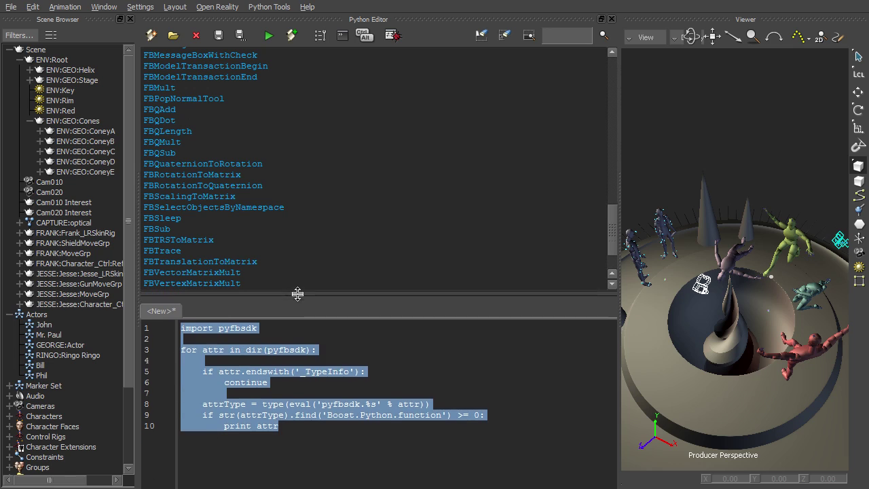
Step: Print every ENV-namespace object using an FBComponentList with FBFindObjectsByNamespace('ENV')
{"action": "type", "text": "foundComponents = FBComponentList()  "}
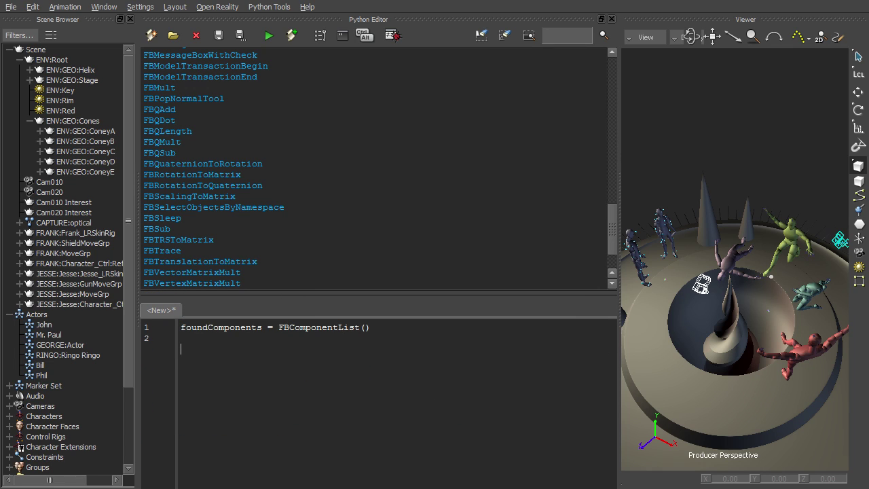
{"action": "type", "text": "for comp in foundComponents:"}
{"action": "key", "text": "Return"}
{"action": "type", "text": "print comp, comp.LongName"}
{"action": "key", "text": "Up"}
{"action": "key", "text": "Up"}
{"action": "key", "text": "Up"}
{"action": "key", "text": "End"}
{"action": "key", "text": "Return"}
{"action": "key", "text": "Return"}
{"action": "type", "text": "FBFindObjectsByNamespace('"}
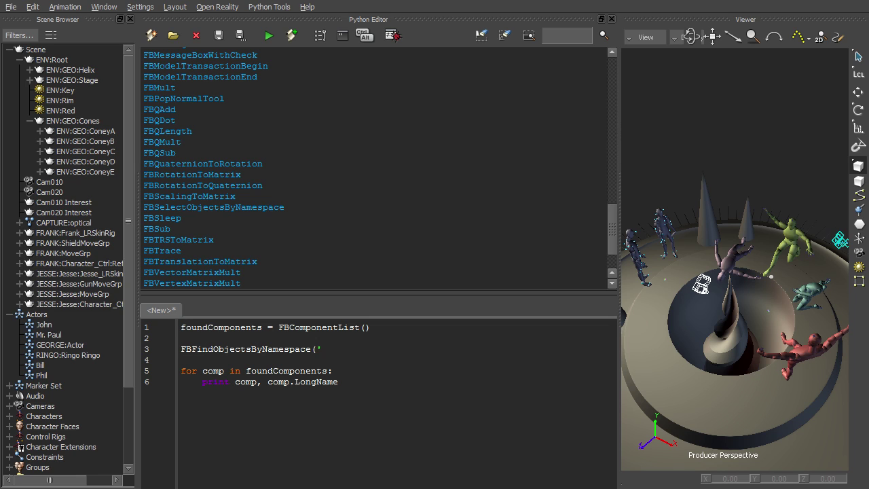
{"action": "type", "text": "ENV', foundComponents)"}
{"action": "key", "text": "ctrl+a"}
{"action": "key", "text": "ctrl+Return"}
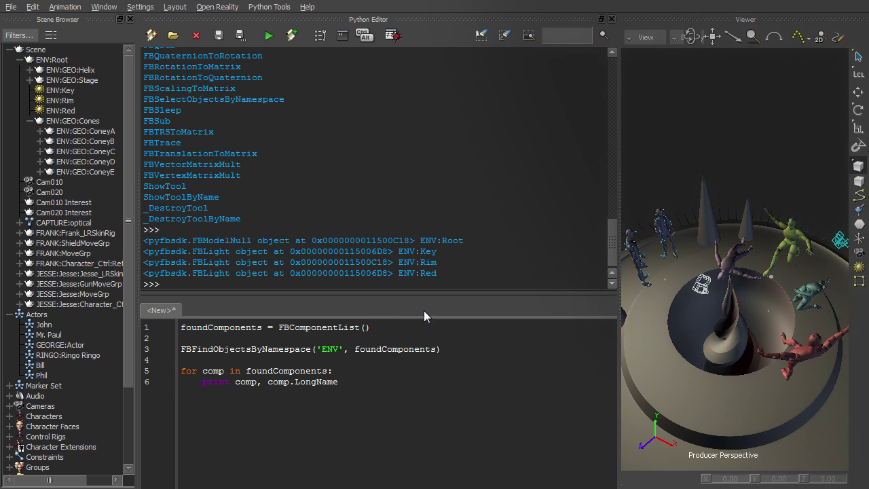
{"action": "key", "text": "ctrl+a"}
{"action": "key", "text": "ctrl+Return"}
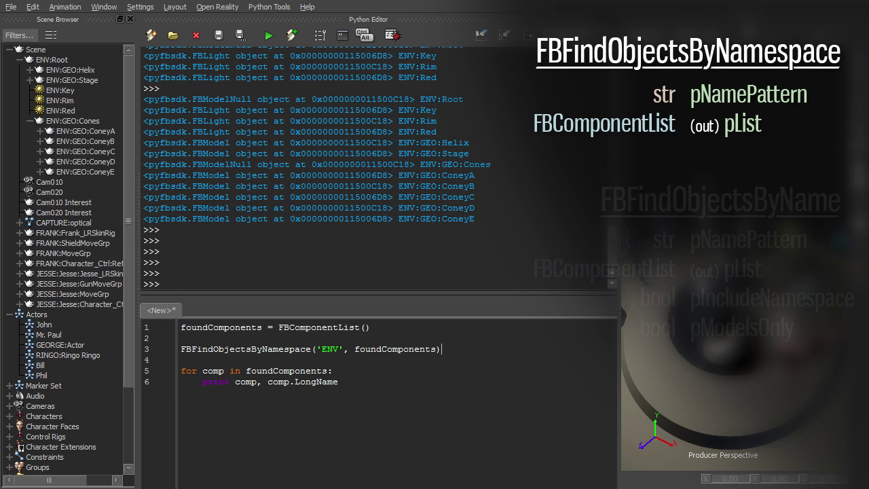
Step: Switch to FBFindObjectsByName, searching 'ENV:GEO:Cone*' and then '*Con*'
{"action": "key", "text": "BackSpace"}
{"action": "key", "text": "BackSpace"}
{"action": "key", "text": "BackSpace"}
{"action": "type", "text": "Name('ENV:GEO:Cone*', foundComponents, True, False"}
{"action": "key", "text": "ctrl+a"}
{"action": "key", "text": "ctrl+Return"}
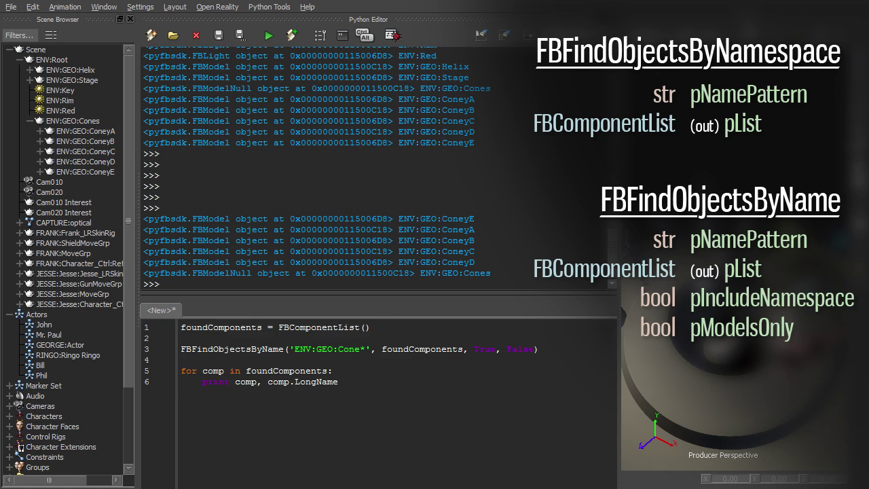
{"action": "key", "text": "Delete"}
{"action": "key", "text": "shift+Left"}
{"action": "key", "text": "shift+Left"}
{"action": "key", "text": "shift+Left"}
{"action": "type", "text": "*"}
{"action": "key", "text": "ctrl+a"}
{"action": "key", "text": "ctrl+Return"}
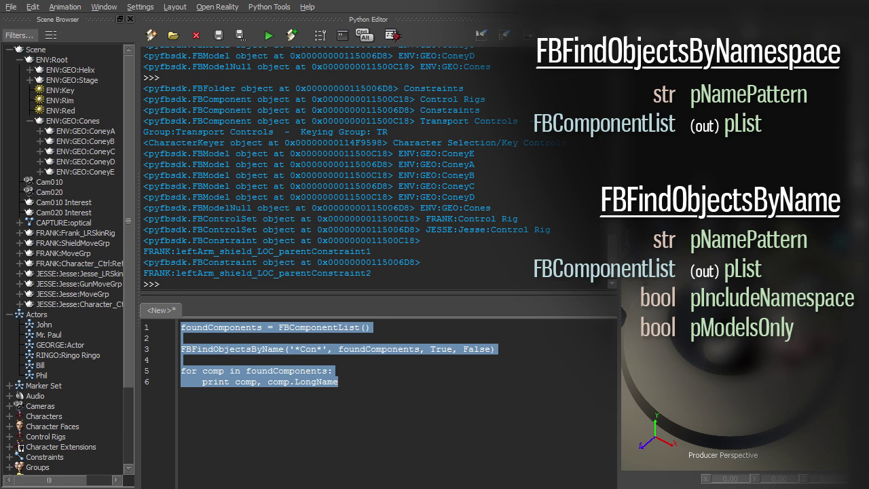
Step: Print each model from FBGetSelectedModels(selectedModels, None, True, True) with its LongName
{"action": "type", "text": "selectedModels = FBModelList()"}
{"action": "key", "text": "Return"}
{"action": "key", "text": "Return"}
{"action": "type", "text": "for model in selectedModels:"}
{"action": "key", "text": "Return"}
{"action": "type", "text": "print model, model.LongName"}
{"action": "key", "text": "Up"}
{"action": "key", "text": "Up"}
{"action": "key", "text": "Return"}
{"action": "key", "text": "Return"}
{"action": "type", "text": "FBGetSelec"}
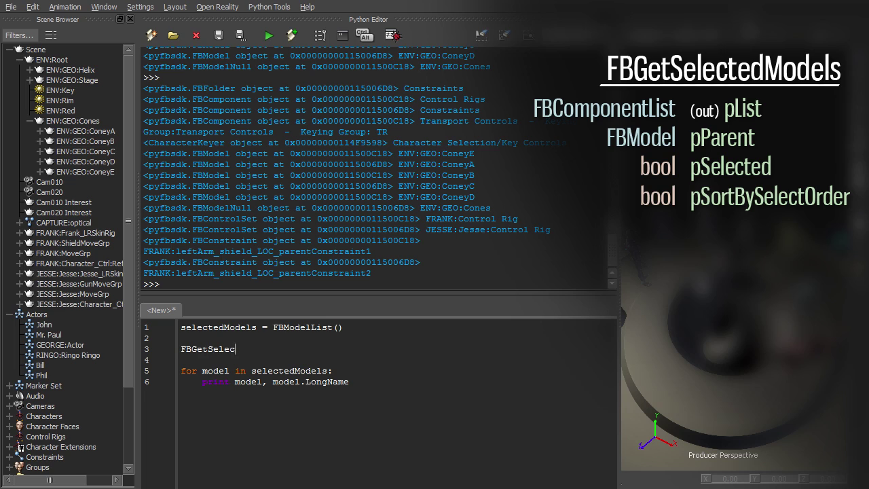
{"action": "type", "text": "tedModels(selectedM"}
{"action": "type", "text": "odels, None,"}
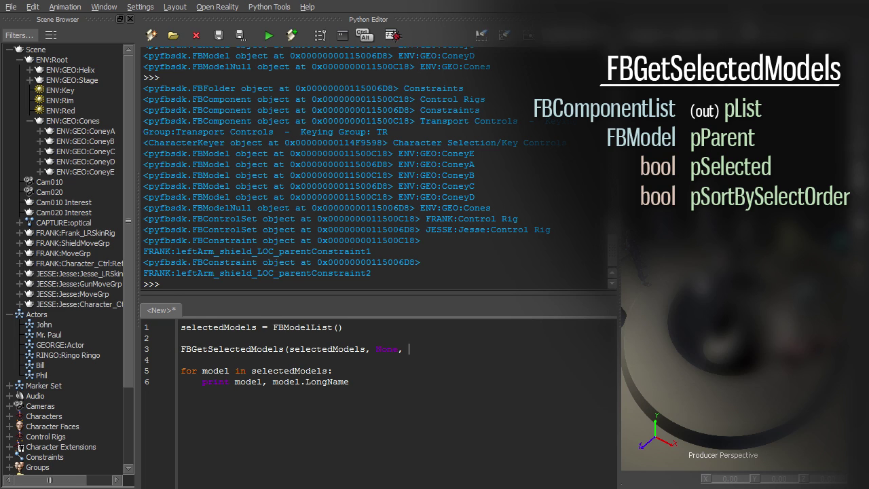
{"action": "type", "text": " True, True)"}
{"action": "key", "text": "ctrl+a"}
{"action": "key", "text": "ctrl+Return"}
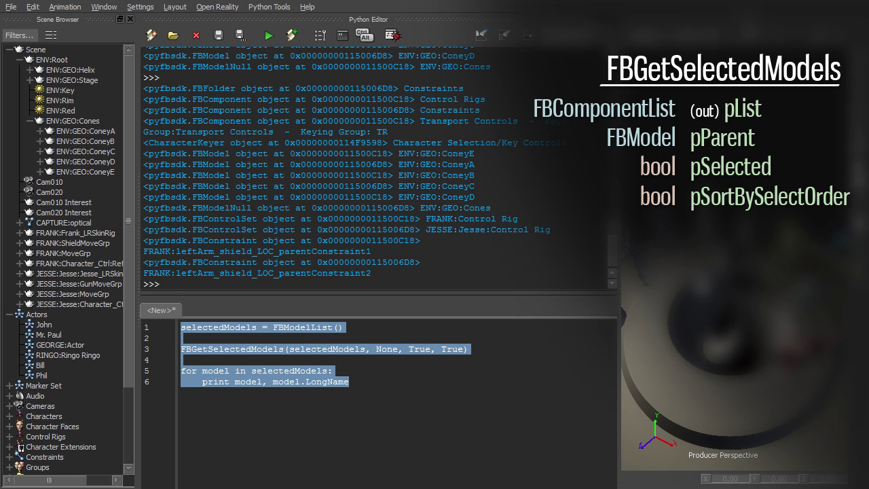
Step: Rerun with ENV:Root, Helix, ConeyA, Cam020, then CAPTURE:optical selected, and clear the selection
{"action": "left_click", "coordinate": [74, 58]}
{"action": "left_click", "coordinate": [67, 131], "text": "ctrl"}
{"action": "left_click", "coordinate": [66, 191], "text": "ctrl"}
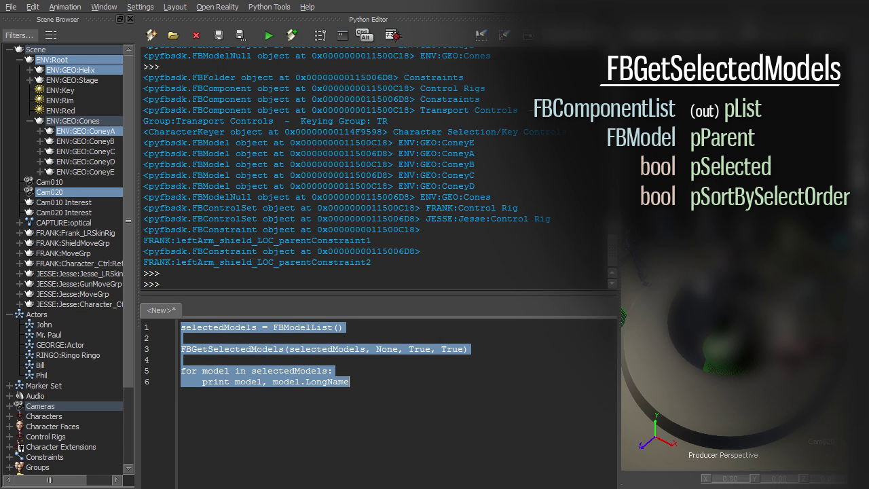
{"action": "key", "text": "ctrl+Return"}
{"action": "left_click", "coordinate": [82, 192], "text": "ctrl"}
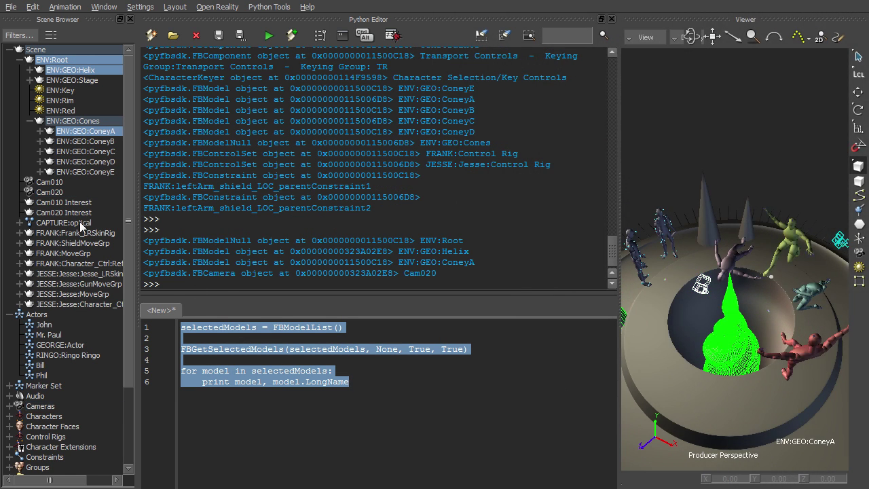
{"action": "left_click", "coordinate": [82, 222], "text": "ctrl"}
{"action": "key", "text": "ctrl+Return"}
{"action": "left_click", "coordinate": [724, 141]}
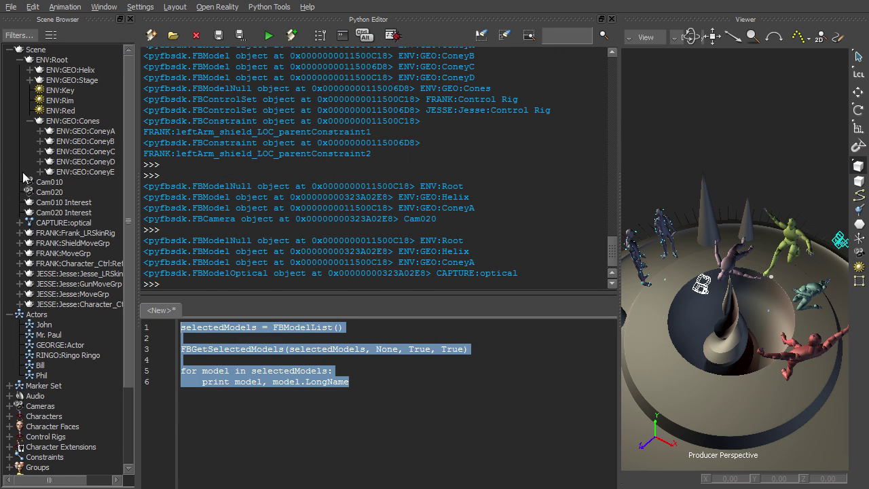
Step: Define GetLastSelectedModel returning selectedModels[-1] or None, with a descriptive docstring
{"action": "type", "text": "def GetLastSelectedModel():"}
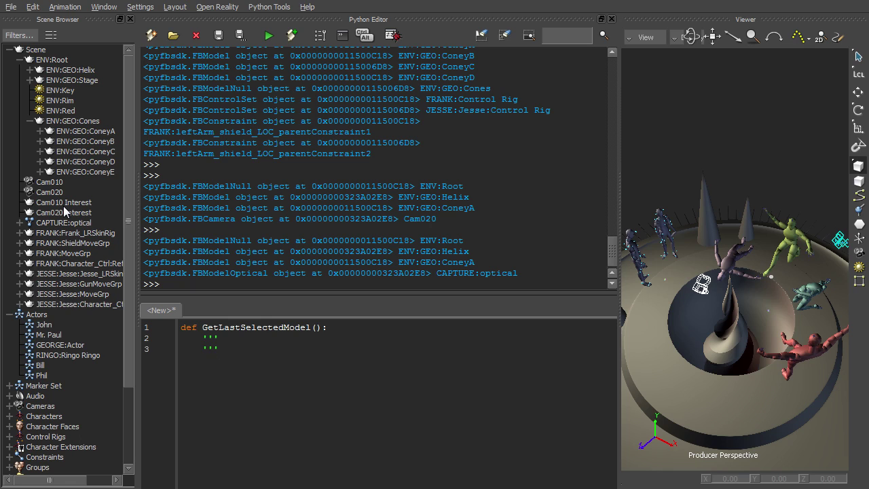
{"action": "type", "text": "     '''     '''     selectedModels = FBModelList()"}
{"action": "key", "text": "Return"}
{"action": "type", "text": "FBGetSelectedModels(selectedModels, None, True, True"}
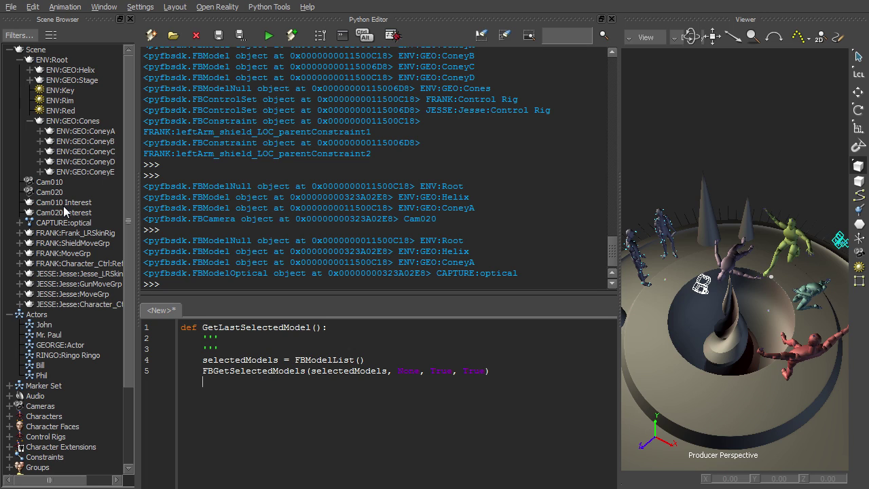
{"action": "type", "text": ")     return selectedModels[-1] "}
{"action": "type", "text": "if selectedModels else None"}
{"action": "key", "text": "Return"}
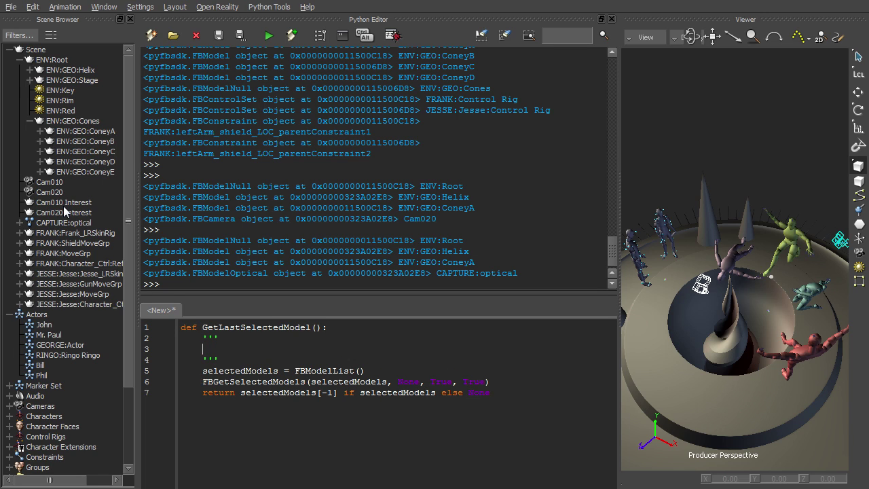
{"action": "type", "text": "Returns the most recently selected model in the scene, or"}
{"action": "key", "text": "Return"}
{"action": "type", "text": "None if no models are selected."}
{"action": "key", "text": "ctrl+a"}
{"action": "key", "text": "ctrl+Return"}
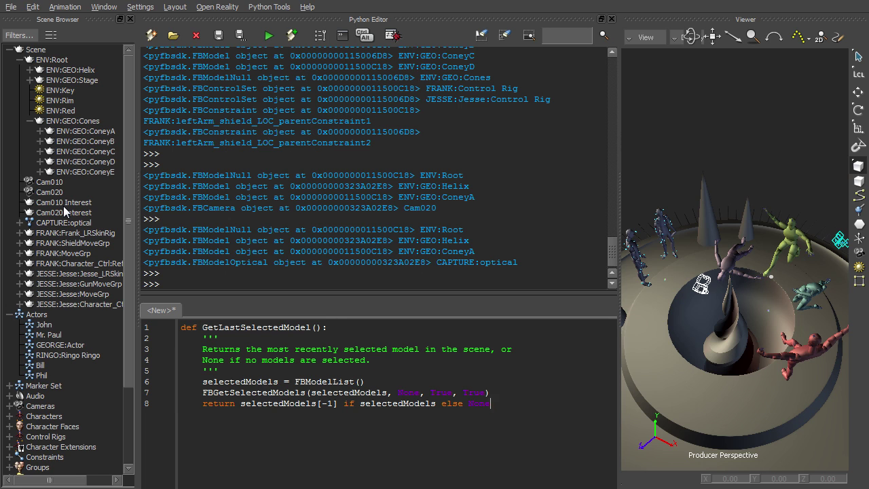
Step: Call GetLastSelectedModel() with nothing selected, then with the ENV:Key light selected
{"action": "type", "text": "print GetLastSelectedModel()"}
{"action": "key", "text": "ctrl+a"}
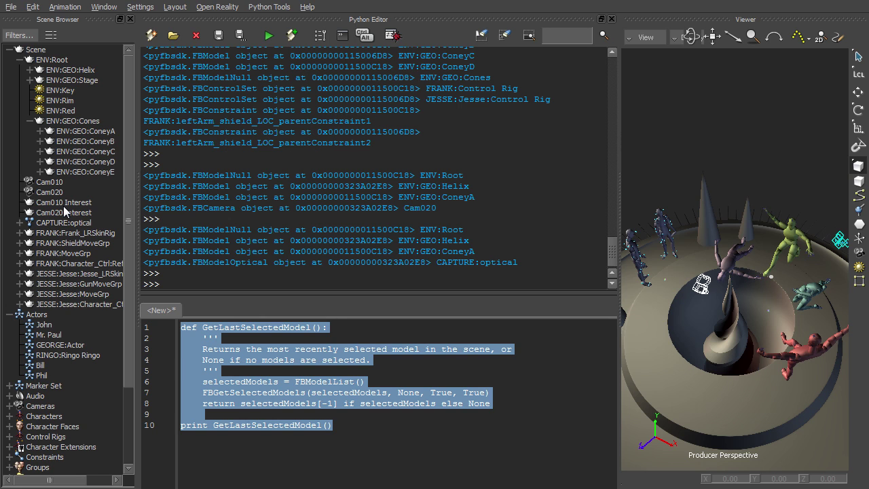
{"action": "key", "text": "ctrl+Return"}
{"action": "left_click", "coordinate": [60, 91]}
{"action": "key", "text": "ctrl+Return"}
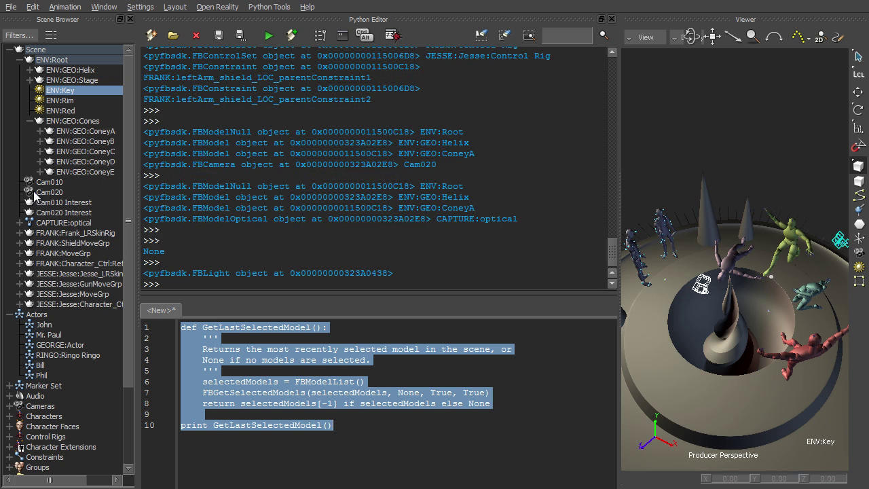
Step: Test it with Cam010, Cam020 Interest and FRANK selected, then clear the selection and the script
{"action": "left_click", "coordinate": [64, 213]}
{"action": "left_click", "coordinate": [74, 264], "text": "ctrl"}
{"action": "left_click", "coordinate": [49, 182], "text": "ctrl"}
{"action": "left_click", "coordinate": [219, 370]}
{"action": "key", "text": "ctrl+a"}
{"action": "key", "text": "ctrl+Return"}
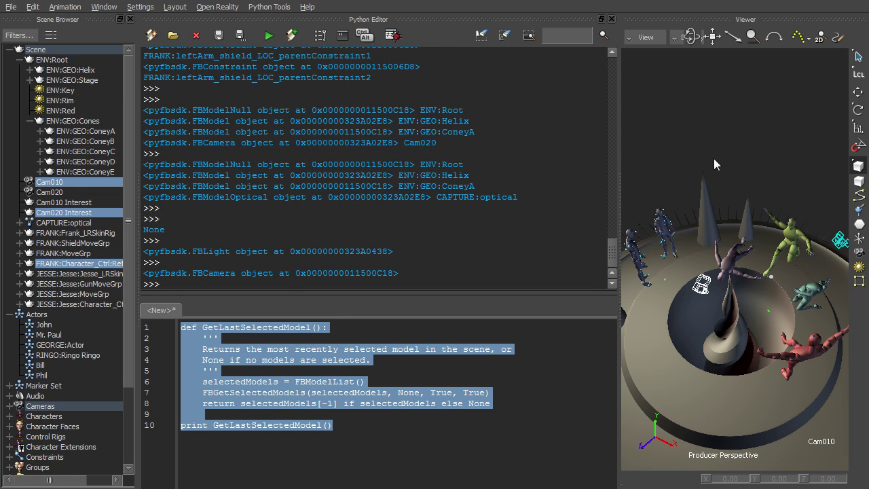
{"action": "left_click", "coordinate": [712, 159]}
{"action": "key", "text": "Delete"}
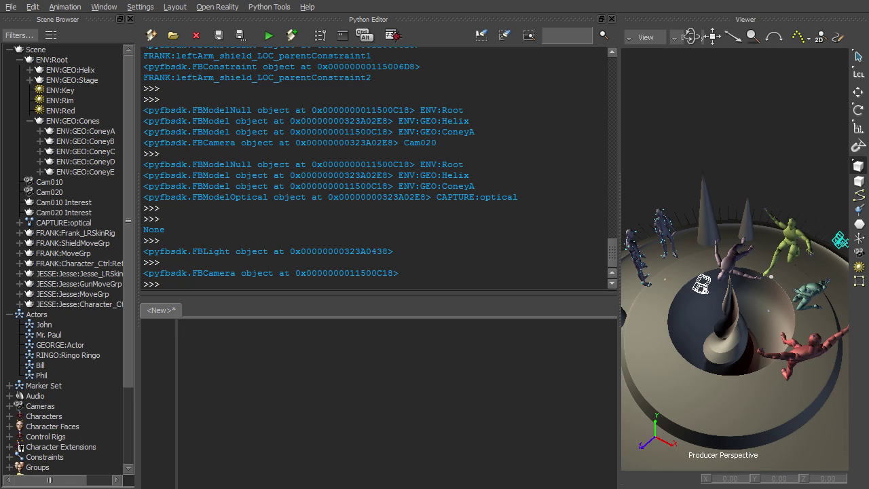
Step: Print the FBSystem() object, then print FBSystem().Scene
{"action": "type", "text": "print FBSystem"}
{"action": "type", "text": "()"}
{"action": "key", "text": "ctrl+a"}
{"action": "key", "text": "ctrl+Return"}
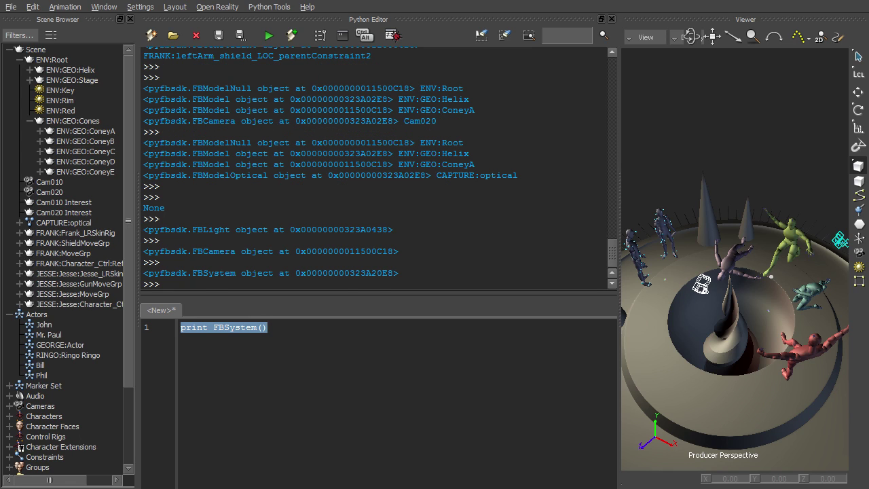
{"action": "key", "text": "End"}
{"action": "type", "text": "cene"}
{"action": "key", "text": "ctrl+a"}
{"action": "key", "text": "ctrl+Return"}
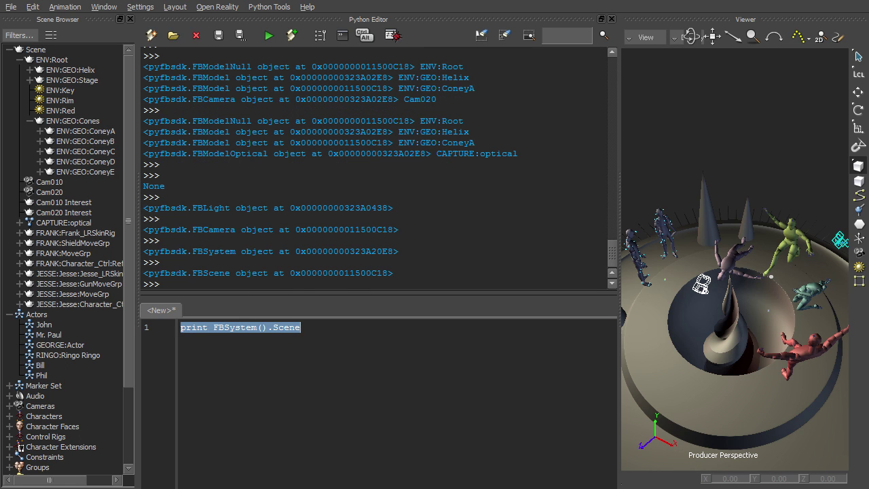
{"action": "key", "text": "End"}
Step: List the scene's attributes with print dir(FBSystem().Scene)
{"action": "key", "text": "Home"}
{"action": "key", "text": "ctrl+Right"}
{"action": "type", "text": "dir("}
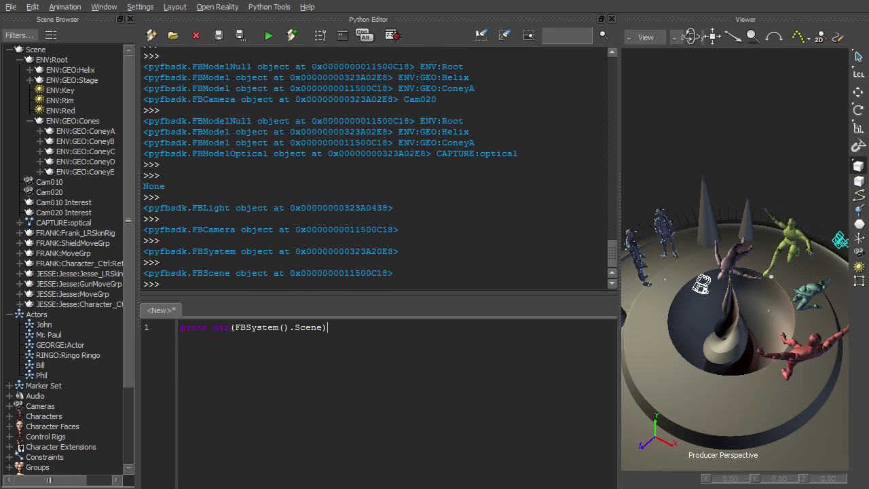
{"action": "key", "text": "ctrl+a"}
{"action": "key", "text": "ctrl+Return"}
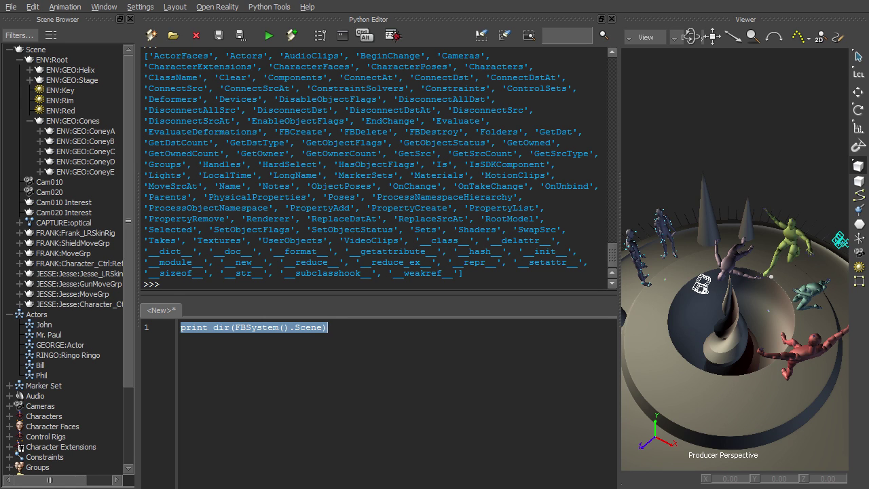
{"action": "key", "text": "End"}
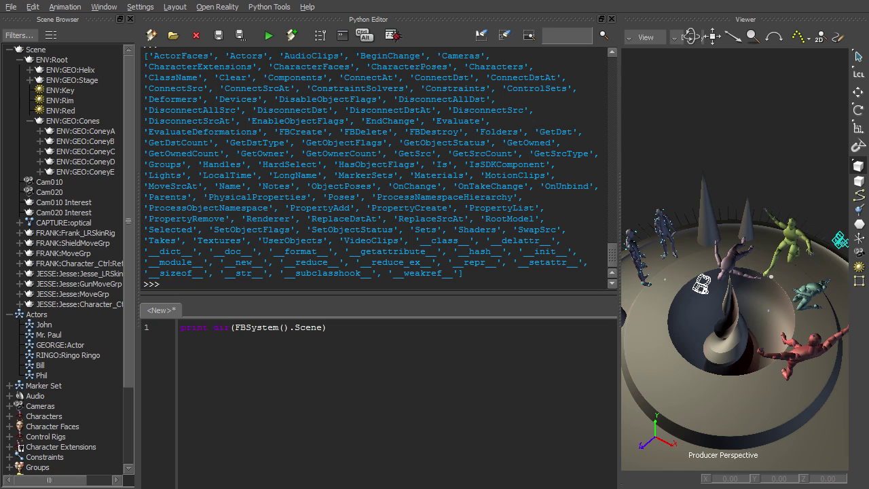
Step: Print FBSystem().Scene.Components and its length, showing 7935 components
{"action": "key", "text": "BackSpace"}
{"action": "key", "text": "BackSpace"}
{"action": "key", "text": "BackSpace"}
{"action": "type", "text": "FBSystem().Scene.Components"}
{"action": "key", "text": "ctrl+a"}
{"action": "key", "text": "ctrl+Return"}
{"action": "key", "text": "Home"}
{"action": "type", "text": "len("}
{"action": "type", "text": ")"}
{"action": "key", "text": "ctrl+a"}
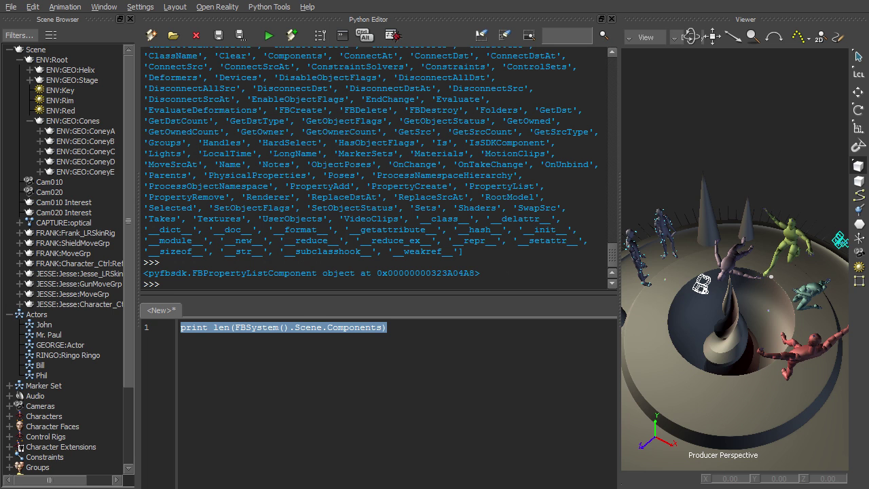
{"action": "key", "text": "ctrl+Return"}
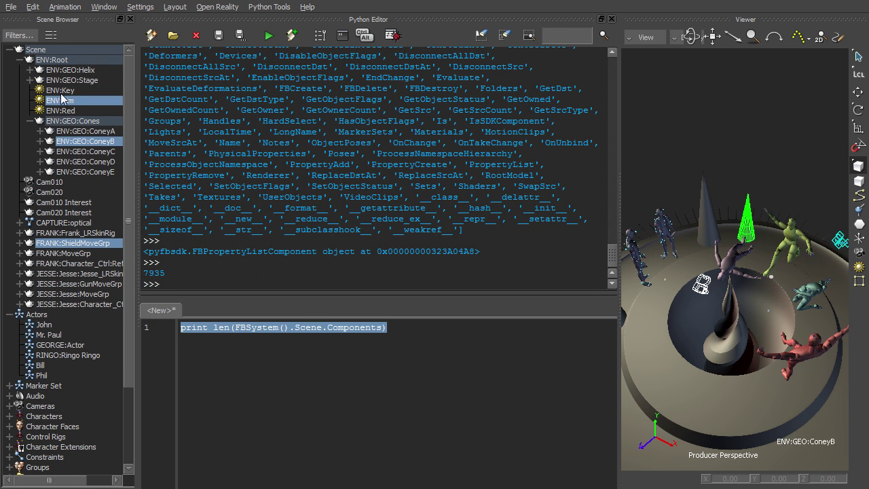
Step: Select several objects in the Scene Browser and expand the Audio group
{"action": "left_click", "coordinate": [40, 365], "text": "ctrl"}
{"action": "left_click", "coordinate": [60, 344], "text": "ctrl"}
{"action": "double_click", "coordinate": [35, 395]}
Step: Run a loop setting comp.Selected = False for every FBSystem().Scene.Components entry
{"action": "type", "text": "for "}
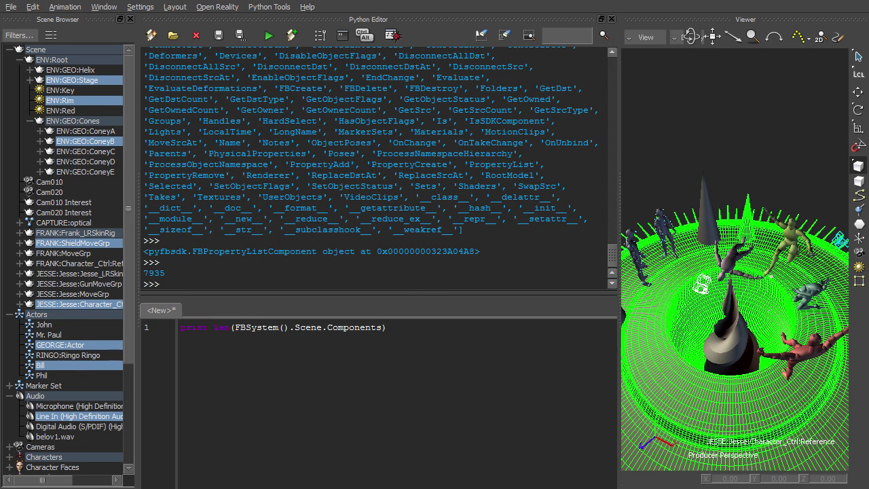
{"action": "type", "text": "comp in FBSystem().Scene.Components"}
{"action": "key", "text": "Return"}
{"action": "type", "text": "comp.Selected = False"}
{"action": "key", "text": "ctrl+a"}
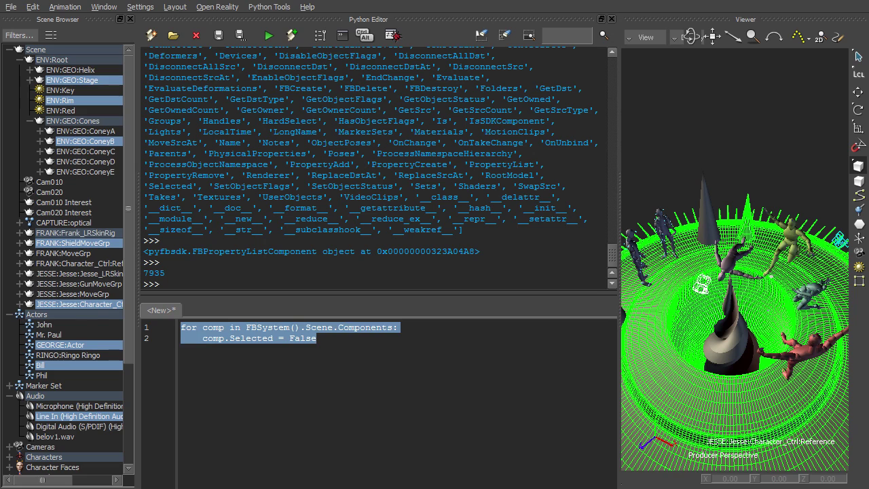
{"action": "key", "text": "ctrl+Return"}
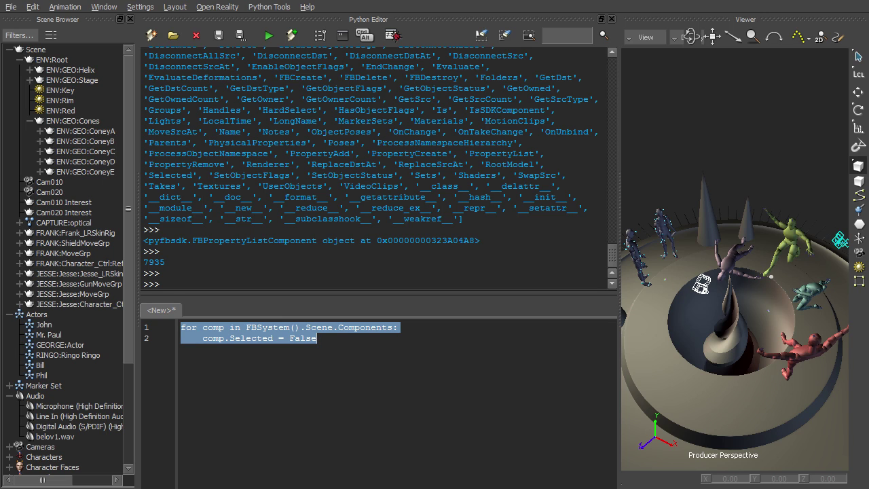
Step: Print the LongName of every camera in FBSystem().Scene.Cameras
{"action": "key", "text": "ctrl+a"}
{"action": "type", "text": "for camera in FBSystem().Scene.Cameras:"}
{"action": "key", "text": "Return"}
{"action": "type", "text": "print camera.LongName"}
{"action": "key", "text": "ctrl+a"}
{"action": "key", "text": "ctrl+Return"}
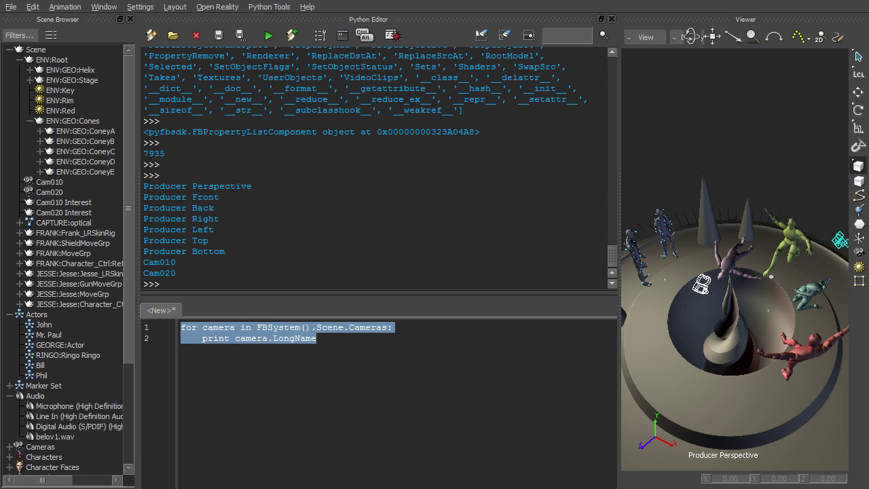
Step: Filter the camera loop to non-system cameras, printing only Cam010 and Cam020
{"action": "left_click", "coordinate": [316, 327]}
{"action": "type", "text": "[c for c in "}
{"action": "type", "text": "]"}
{"action": "key", "text": "Left"}
{"action": "type", "text": "if not c.SystemCamera"}
{"action": "key", "text": "ctrl+a"}
{"action": "key", "text": "ctrl+Return"}
Step: Restore the unfiltered camera loop and print every camera name again
{"action": "type", "text": "for c"}
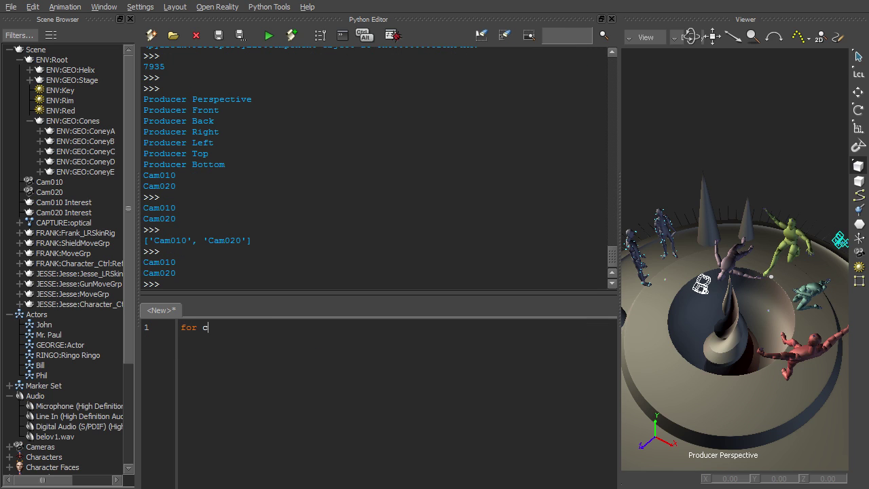
{"action": "type", "text": "amera in FBSystem().Scene.Cameras:"}
{"action": "key", "text": "Return"}
{"action": "type", "text": "print camera.LongName"}
{"action": "key", "text": "ctrl+a"}
{"action": "key", "text": "ctrl+Return"}
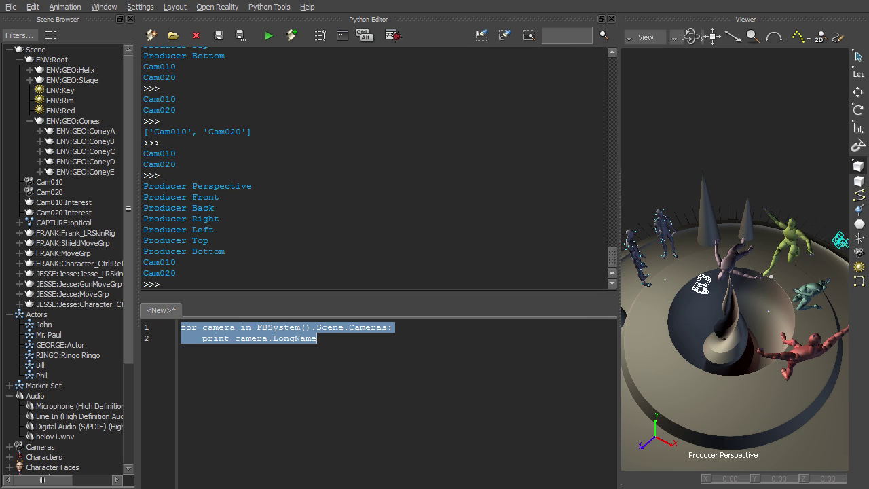
Step: Switch the loop to Scene.Actors and print the actor names
{"action": "type", "text": "actoractor"}
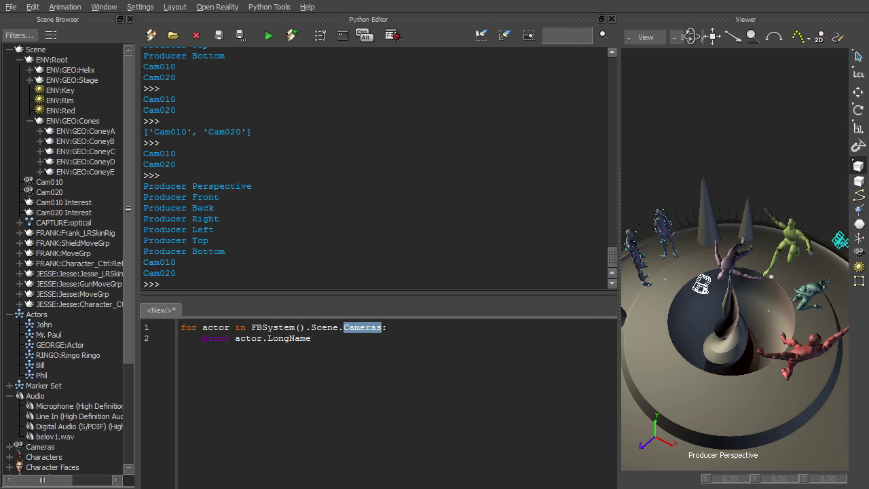
{"action": "type", "text": "Actors"}
{"action": "key", "text": "ctrl+a"}
{"action": "key", "text": "ctrl+Return"}
Step: Change the loop to controlSet over Scene.ControlSets and print the control rig names
{"action": "double_click", "coordinate": [218, 327]}
{"action": "type", "text": "controlSet"}
{"action": "double_click", "coordinate": [385, 328]}
{"action": "type", "text": "ControlSets"}
{"action": "double_click", "coordinate": [249, 338]}
{"action": "type", "text": "controlSet"}
{"action": "key", "text": "ctrl+a"}
{"action": "key", "text": "ctrl+Return"}
Step: Loop over Scene.Groups printing each group's LongName and len(group.Items), e.g. FRANK:Mesh 144
{"action": "double_click", "coordinate": [230, 327]}
{"action": "type", "text": "group"}
{"action": "double_click", "coordinate": [374, 327]}
{"action": "type", "text": "Groups"}
{"action": "double_click", "coordinate": [262, 338]}
{"action": "type", "text": "group"}
{"action": "key", "text": "End"}
{"action": "type", "text": ", len(group.Items)"}
{"action": "key", "text": "ctrl+a"}
{"action": "key", "text": "ctrl+Return"}
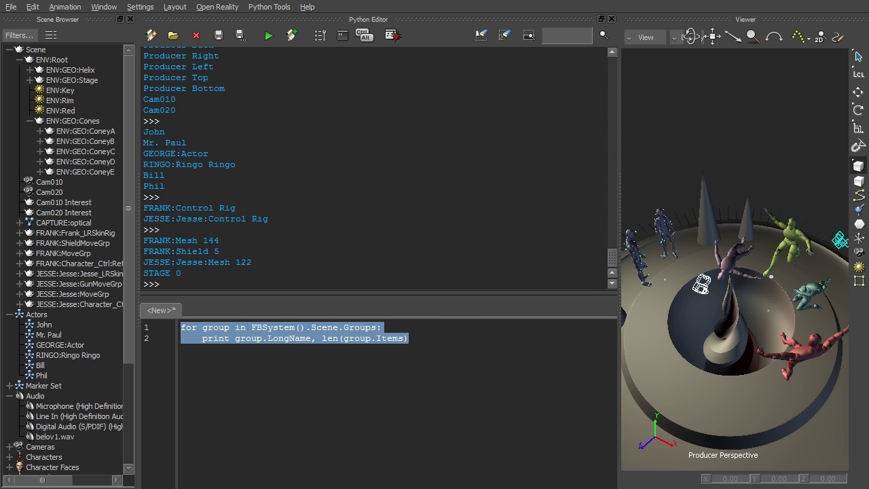
Step: Clear the editor and print the FBSystem().Scene.RootModel object
{"action": "key", "text": "Delete"}
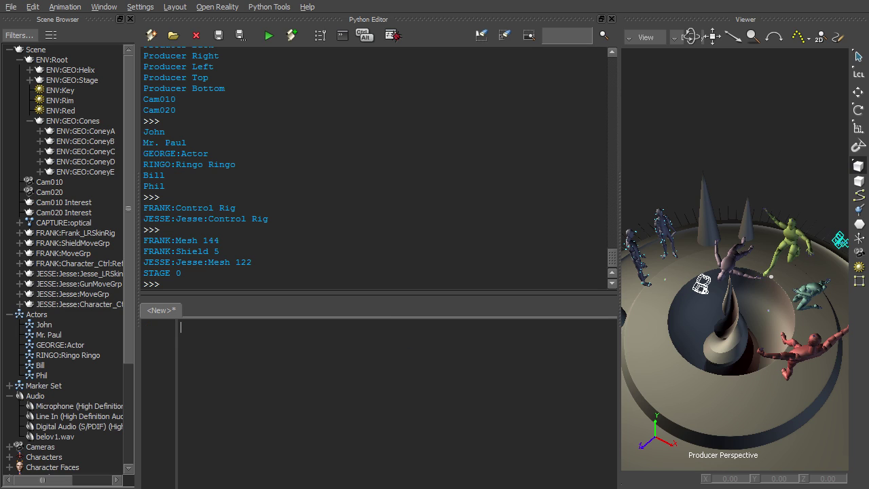
{"action": "left_click", "coordinate": [52, 53]}
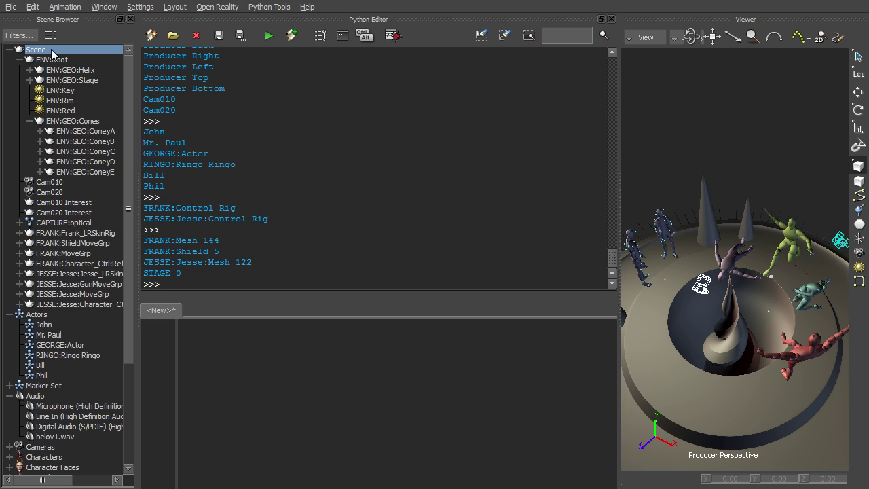
{"action": "type", "text": "print FBSystem().Scene.RootM"}
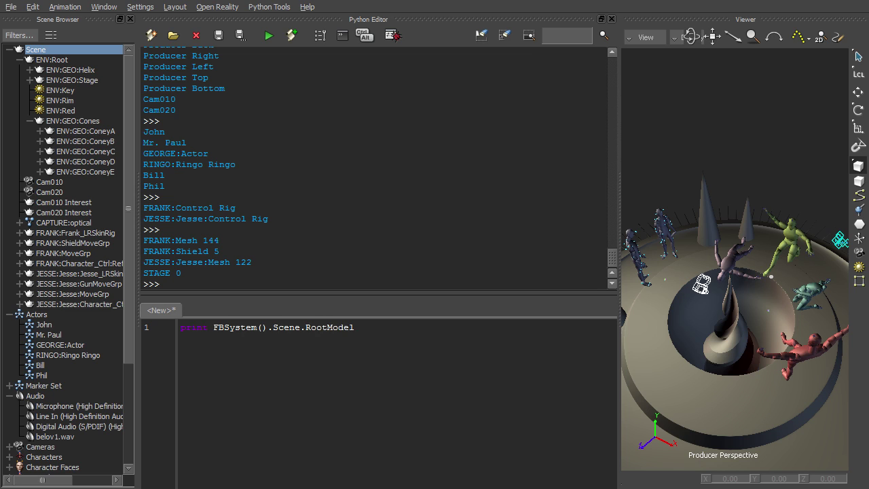
{"action": "type", "text": "odel"}
{"action": "key", "text": "ctrl+a"}
{"action": "key", "text": "ctrl+Return"}
Step: Print the root model's LongName, which is Scene
{"action": "key", "text": "End"}
{"action": "type", "text": ".LongName"}
{"action": "key", "text": "ctrl+a"}
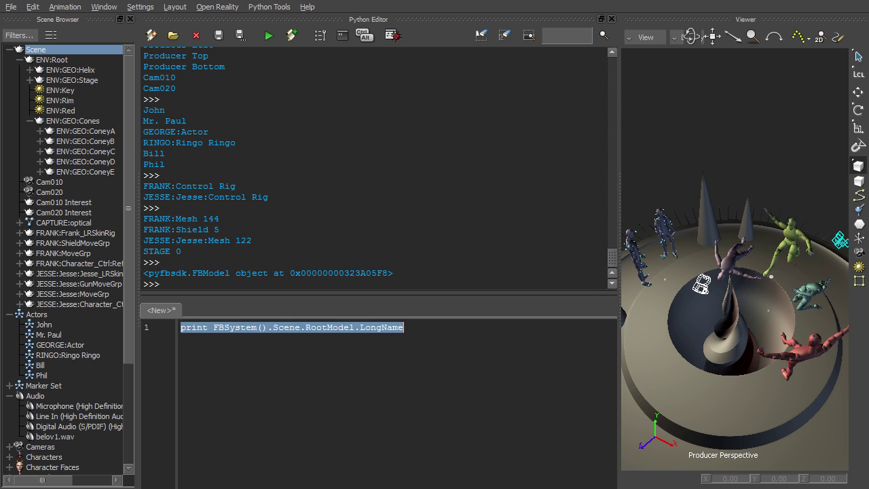
{"action": "key", "text": "ctrl+Return"}
Step: Loop over RootModel.Children printing each child's LongName and class name, like FBCamera
{"action": "key", "text": "Home"}
{"action": "key", "text": "ctrl+shift+Right"}
{"action": "key", "text": "Delete"}
{"action": "key", "text": "End"}
{"action": "key", "text": "ctrl+BackSpace"}
{"action": "type", "text": "Children"}
{"action": "key", "text": "Home"}
{"action": "type", "text": "for model in :"}
{"action": "key", "text": "Return"}
{"action": "type", "text": "print('%s <%s>' % (model.LongName, model.__class__.__name__))"}
{"action": "key", "text": "ctrl+a"}
{"action": "key", "text": "ctrl+Return"}
Step: Print each root child's Parent instead, which shows None
{"action": "key", "text": "Right"}
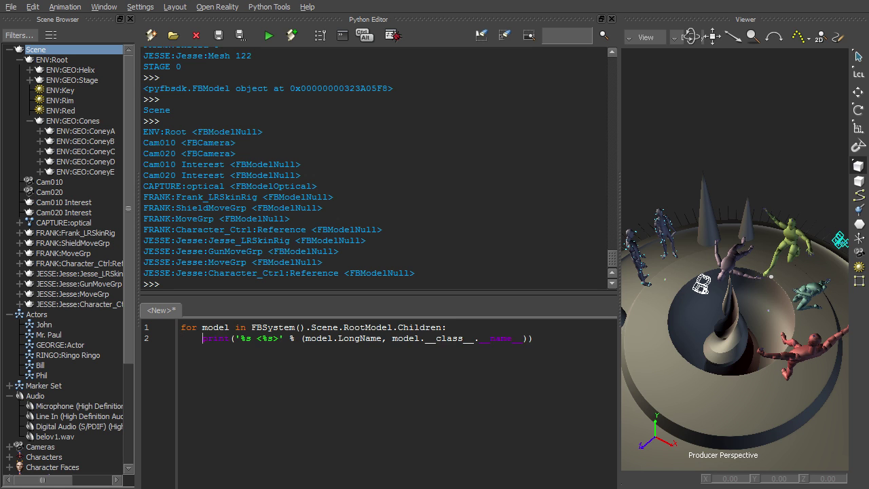
{"action": "key", "text": "shift+Home"}
{"action": "key", "text": "BackSpace"}
{"action": "type", "text": "print model.Parent"}
{"action": "key", "text": "ctrl+a"}
{"action": "key", "text": "ctrl+Return"}
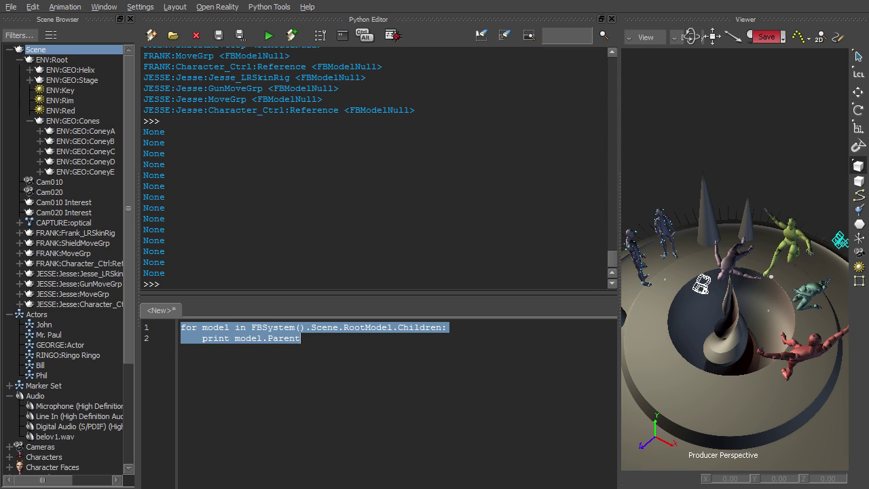
Step: Write SelectBranch(topModel), recursing over topModel.Children and setting topModel.Selected = True
{"action": "key", "text": "Right"}
{"action": "key", "text": "ctrl+a"}
{"action": "type", "text": "d"}
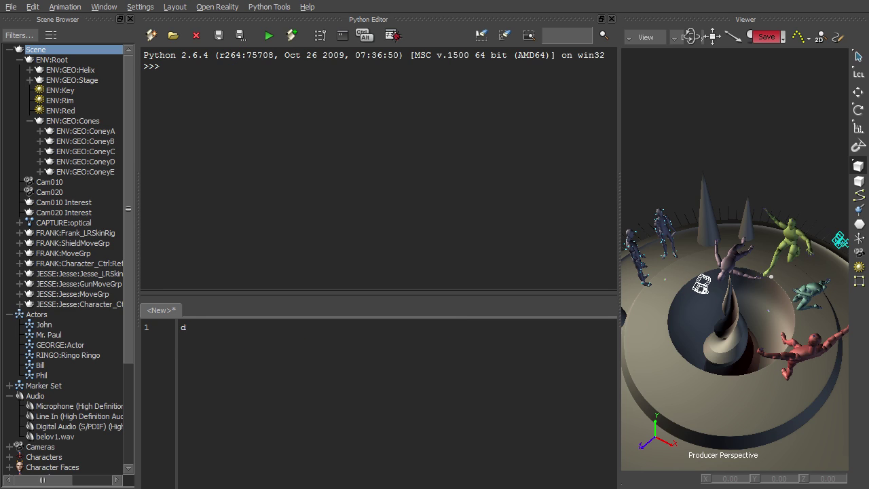
{"action": "type", "text": "ef SelectBranch(topModel):"}
{"action": "key", "text": "Return"}
{"action": "type", "text": "'''"}
{"action": "key", "text": "Return"}
{"action": "key", "text": "Return"}
{"action": "type", "text": "for childModel in topModel.Children:"}
{"action": "key", "text": "Return"}
{"action": "type", "text": "SelectBranch(childModel)"}
{"action": "key", "text": "Return"}
{"action": "type", "text": "topModel.Selected = True"}
{"action": "key", "text": "Return"}
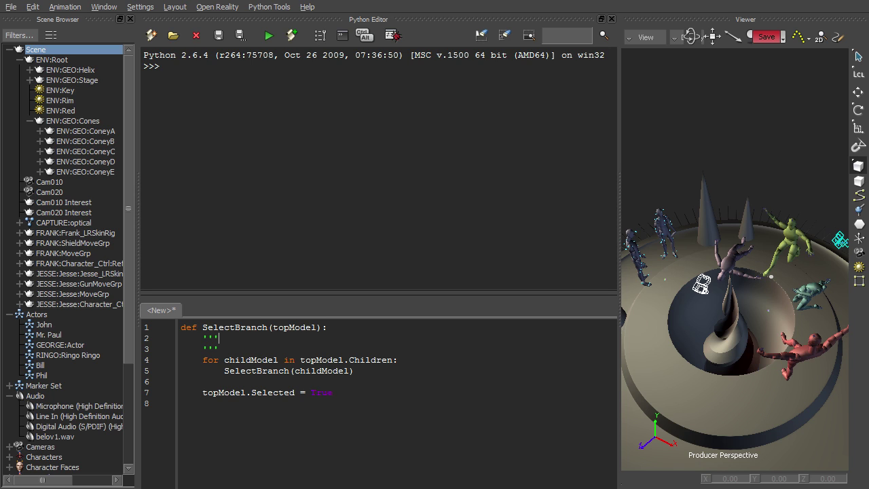
Step: Add a docstring saying it selects the model and descendants without clearing selection, then define it
{"action": "key", "text": "Return"}
{"action": "type", "text": "Selects the given model and all of its descendents. Note that this"}
{"action": "key", "text": "Return"}
{"action": "type", "text": "function does not clear the current selection -- that's the caller's"}
{"action": "key", "text": "Return"}
{"action": "type", "text": "responsibility, if desired."}
{"action": "key", "text": "ctrl+End"}
{"action": "key", "text": "Return"}
{"action": "key", "text": "Return"}
{"action": "key", "text": "ctrl+a"}
{"action": "key", "text": "ctrl+Return"}
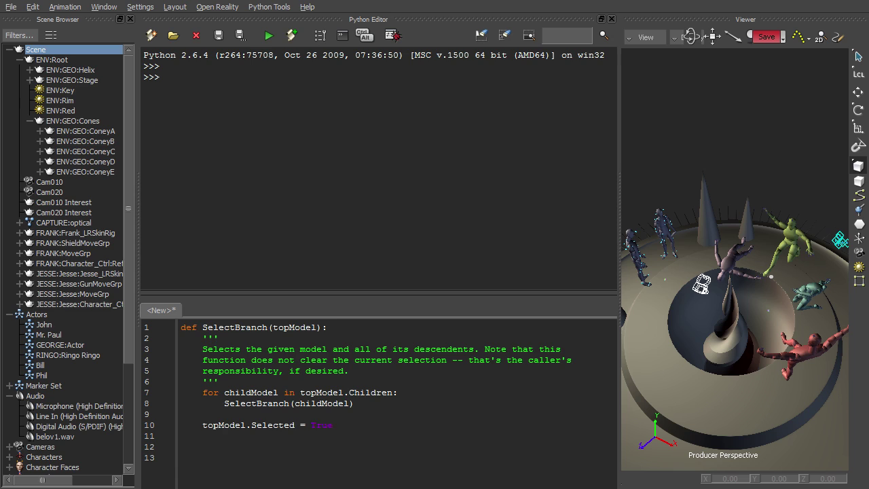
Step: Run SelectBranch(FBFindModelByLabelName('ENV:Root')) to select the ENV:Root branch
{"action": "key", "text": "BackSpace"}
{"action": "key", "text": "BackSpace"}
{"action": "type", "text": "SelectBranch(FBFindModelByLabelName('ENV:Root'"}
{"action": "key", "text": "shift+Home"}
{"action": "key", "text": "ctrl+Return"}
{"action": "key", "text": "ctrl+a"}
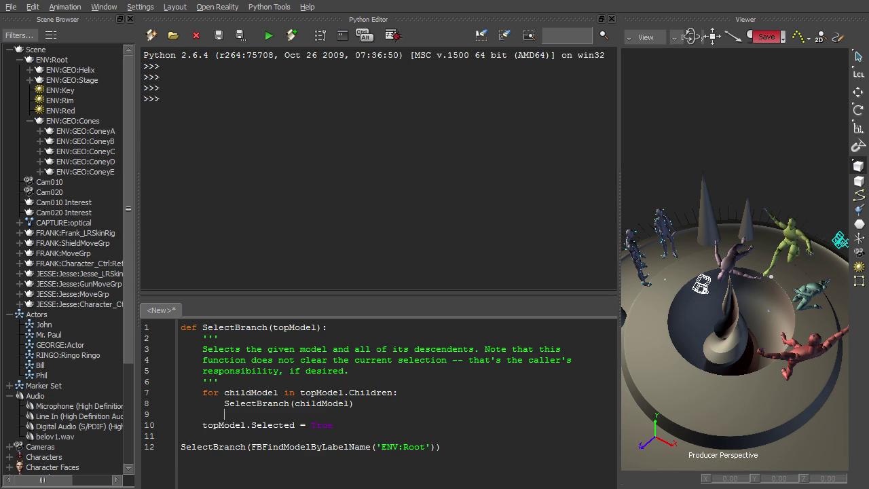
Step: Write DeleteBranch(topModel), recursively deleting the last child in a while loop, then calling topModel.FBDelete()
{"action": "key", "text": "Delete"}
{"action": "type", "text": "def DeleteBranch(topModel"}
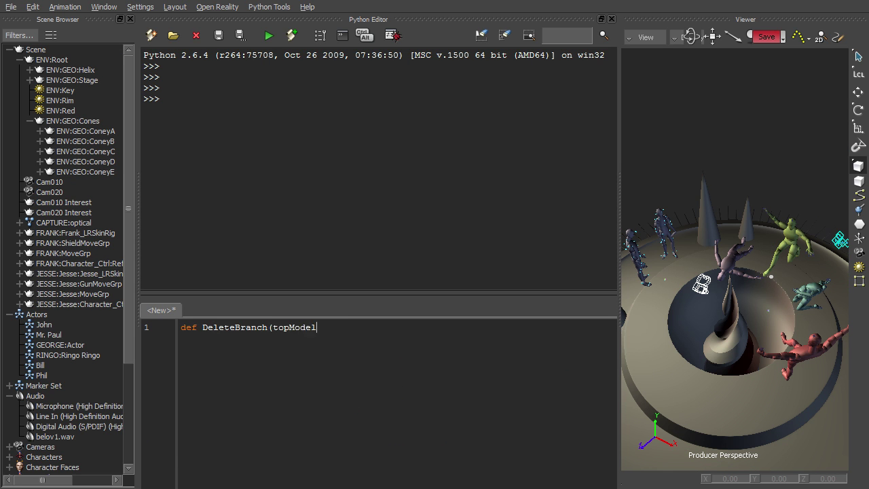
{"action": "type", "text": "):     ''"}
{"action": "key", "text": "Return"}
{"action": "type", "text": "'''"}
{"action": "key", "text": "Return"}
{"action": "type", "text": "while len(topModel.Children) > 0:"}
{"action": "key", "text": "Return"}
{"action": "type", "text": "DeleteBranch(topModel.Children[-1"}
{"action": "key", "text": "Return"}
{"action": "key", "text": "BackSpace"}
{"action": "type", "text": "topModel.FBDelete()"}
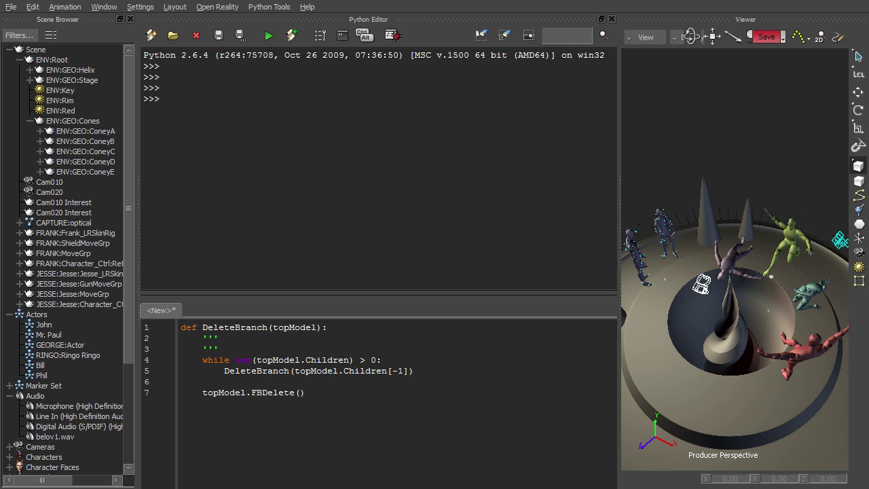
{"action": "type", "text": "Deletes the given model and all of its descendents."}
Step: Define the function, then run DeleteBranch(FBFindModelByLabelName('ENV:GEO:Cones')) to delete the cones
{"action": "key", "text": "ctrl+a"}
{"action": "key", "text": "ctrl+Return"}
{"action": "key", "text": "Right"}
{"action": "key", "text": "Return"}
{"action": "key", "text": "Return"}
{"action": "type", "text": "DeleteBranch(FBFindModelByLabelName('ENV:GEO:Cones'))"}
{"action": "key", "text": "shift+Home"}
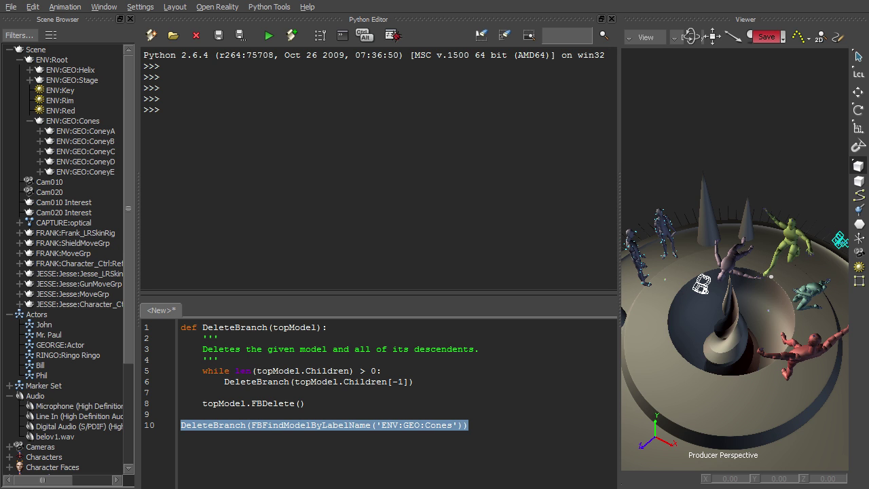
{"action": "key", "text": "ctrl+Return"}
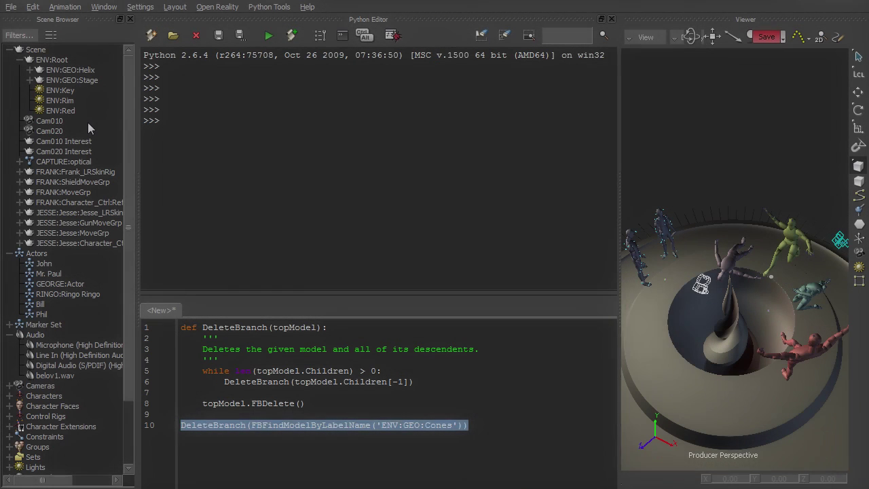
Step: Point the DeleteBranch call at 'ENV:Root', rerun the script, and orbit to check the characters remain
{"action": "key", "text": "shift+Right"}
{"action": "key", "text": "shift+Right"}
{"action": "key", "text": "shift+Right"}
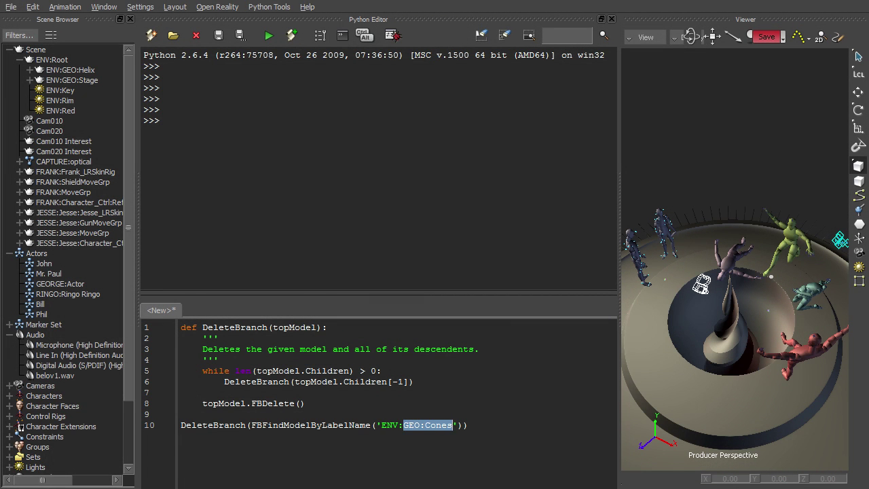
{"action": "type", "text": "Root"}
{"action": "key", "text": "ctrl+a"}
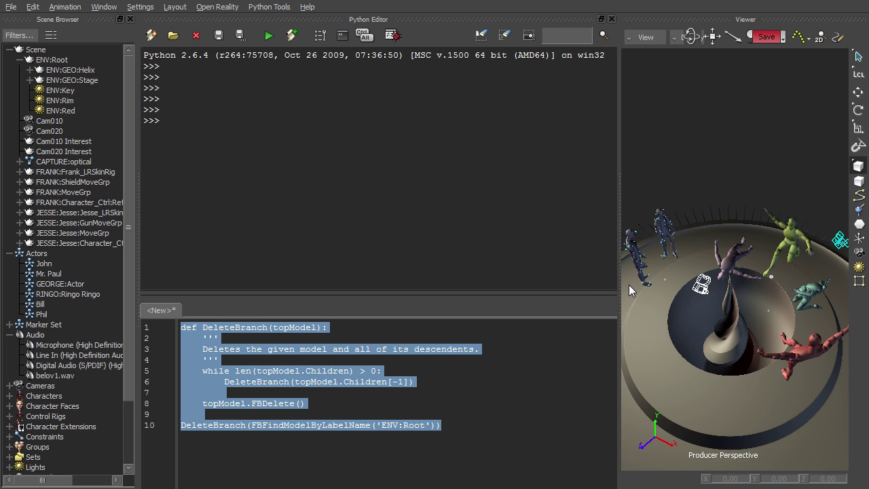
{"action": "key", "text": "ctrl+Return"}
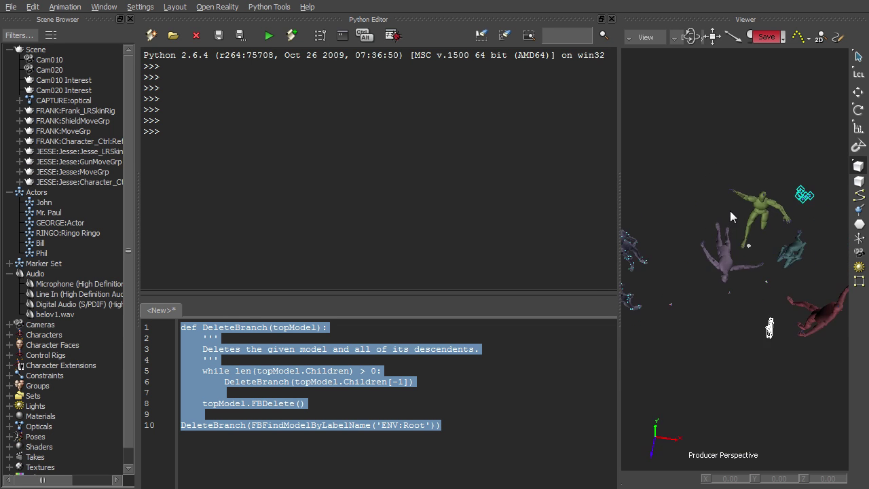
{"action": "left_click_drag", "start_coordinate": [673, 178], "coordinate": [818, 161]}
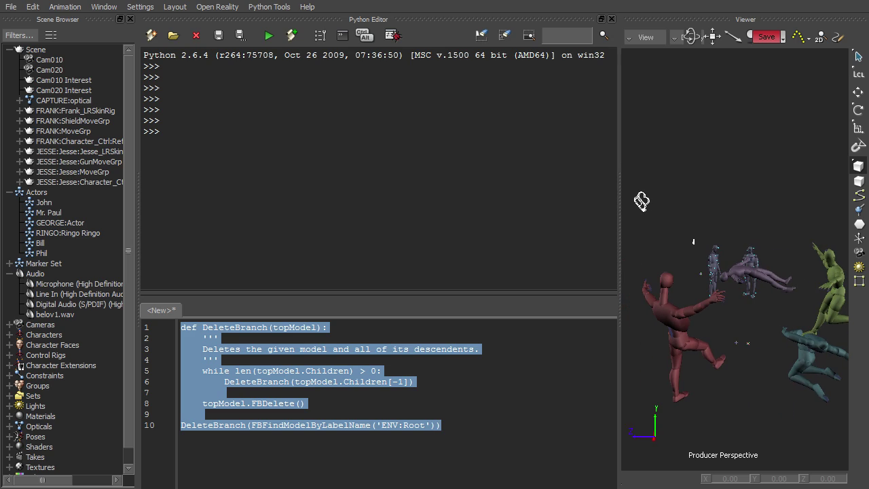